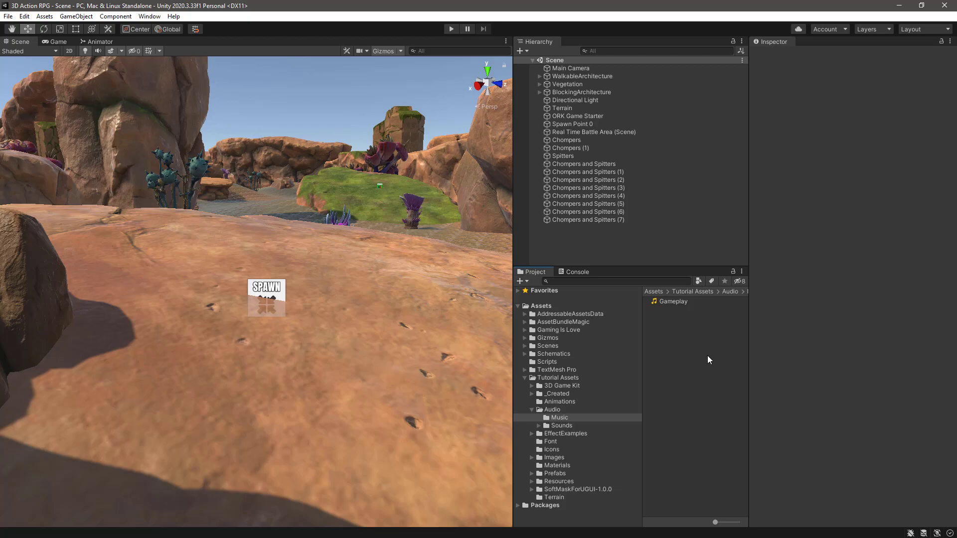
Step: Preview the Gameplay audio clip in the Music folder
click(674, 303)
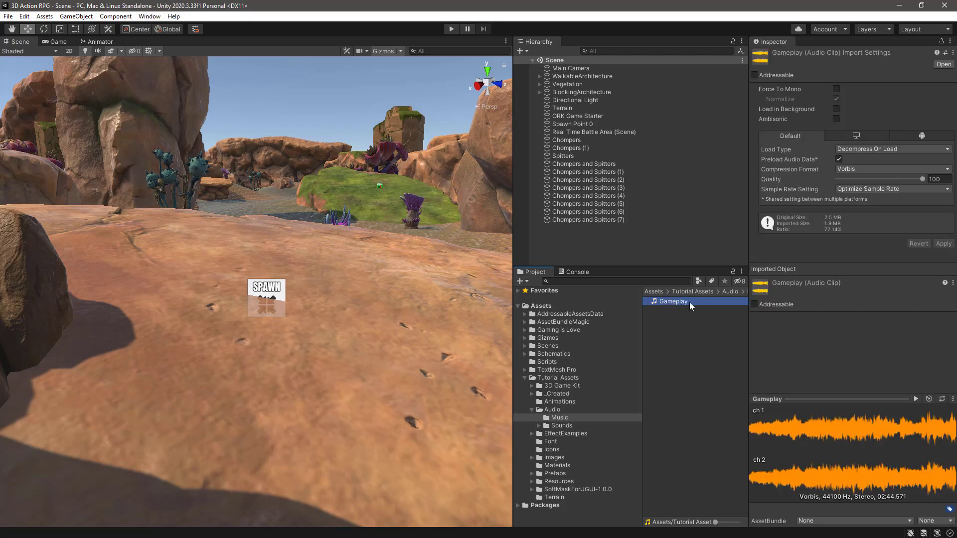
click(915, 399)
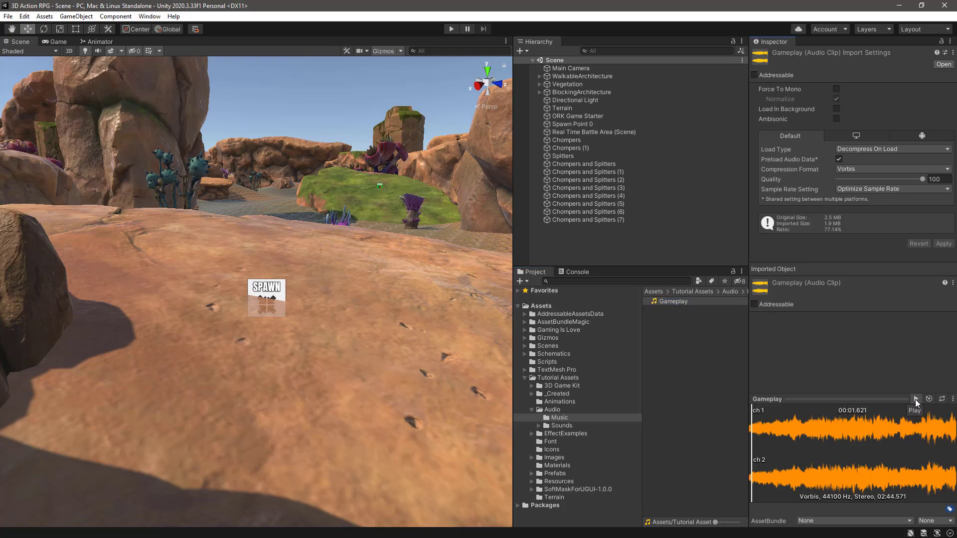
click(916, 399)
Step: Assign the Gameplay clip to a new asset bundle "music" with the new variant "ambient", and add the asset label "Music"
click(845, 519)
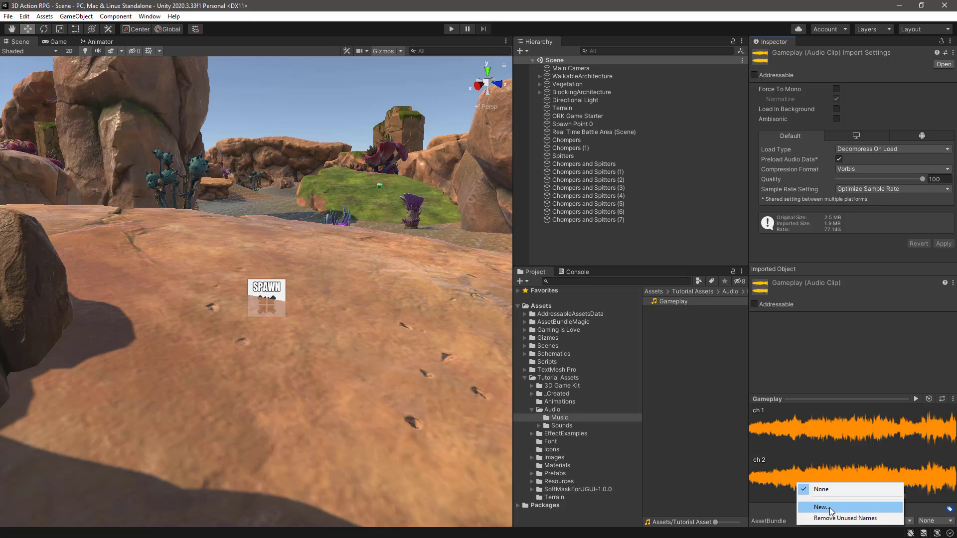
click(830, 507)
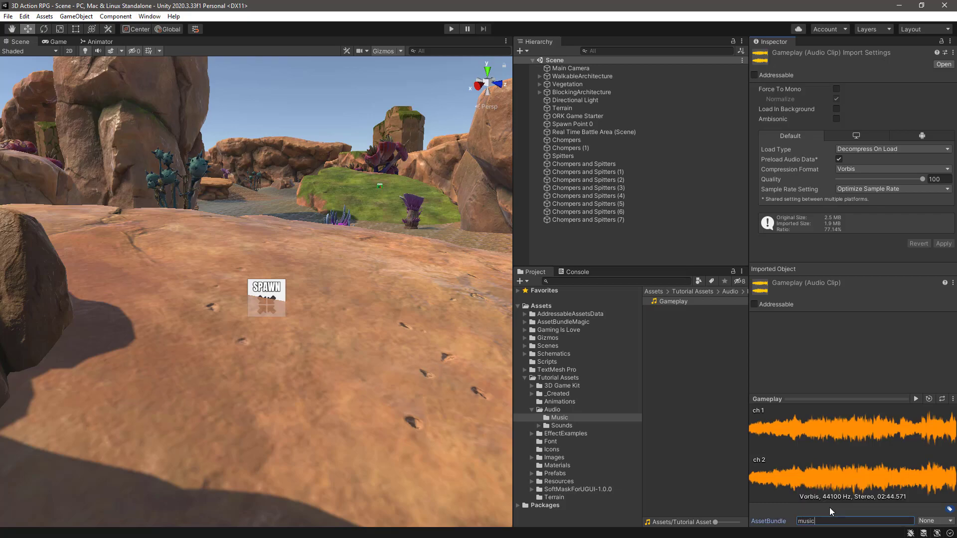
key(Return)
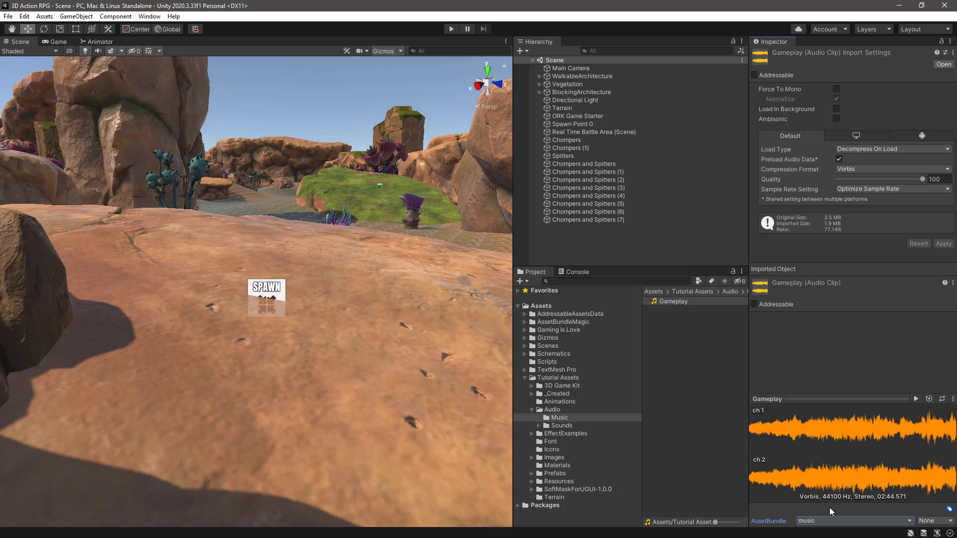
click(950, 522)
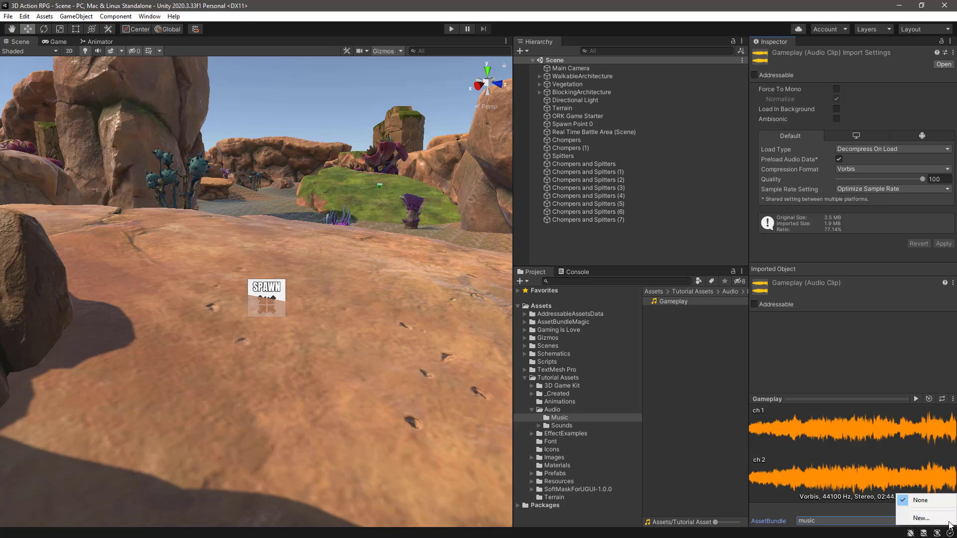
click(920, 519)
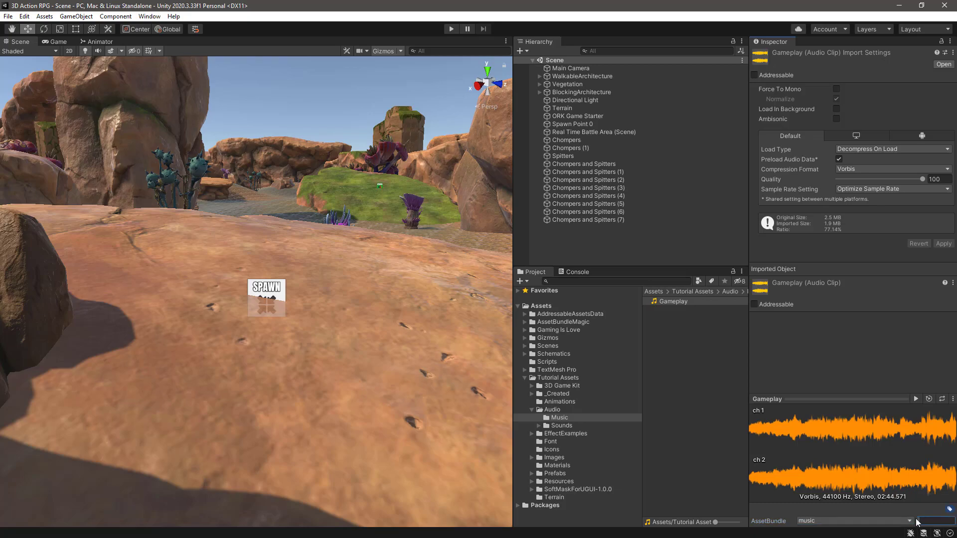
text(ambient)
key(Return)
click(951, 511)
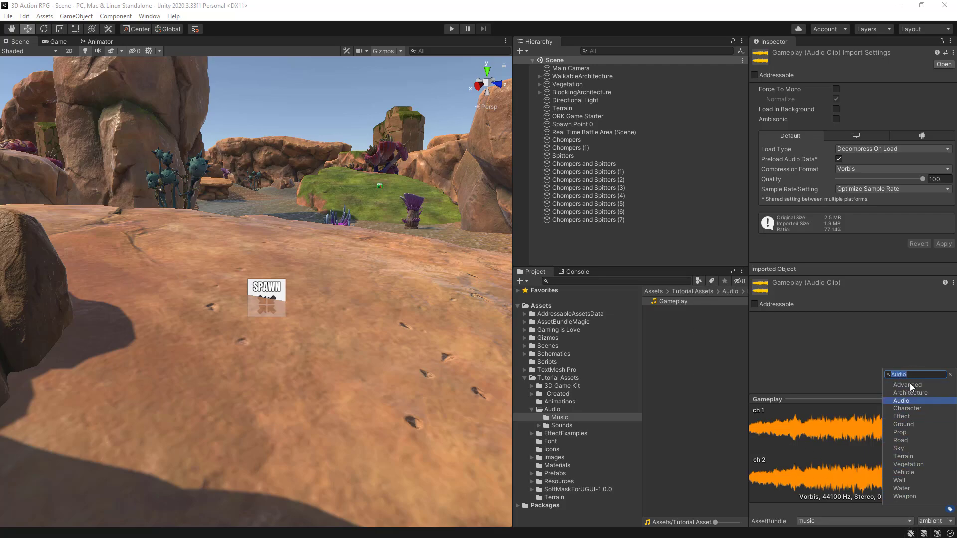
text(Music)
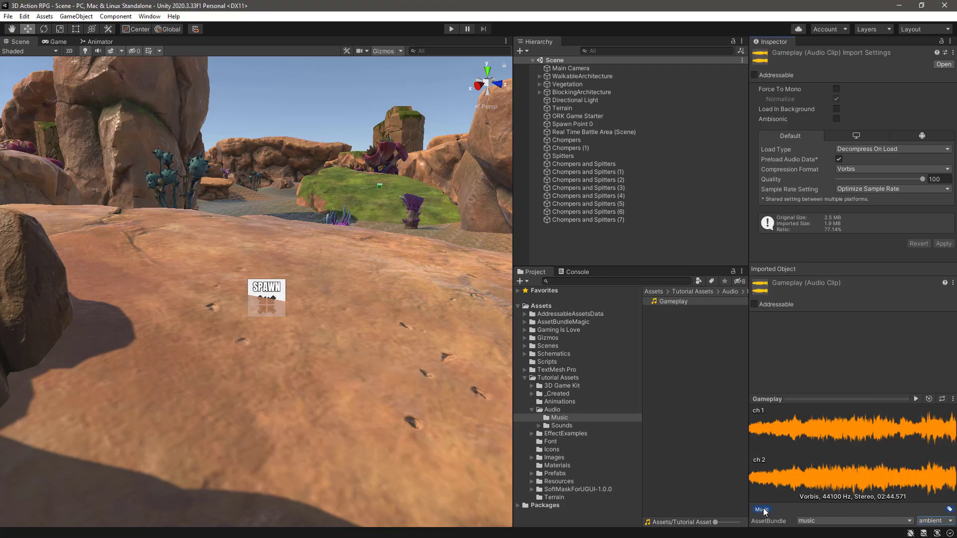
Step: Search the project for "music" and open the Music folder to check the Gameplay clip's label and bundle assignment
click(675, 282)
text(music)
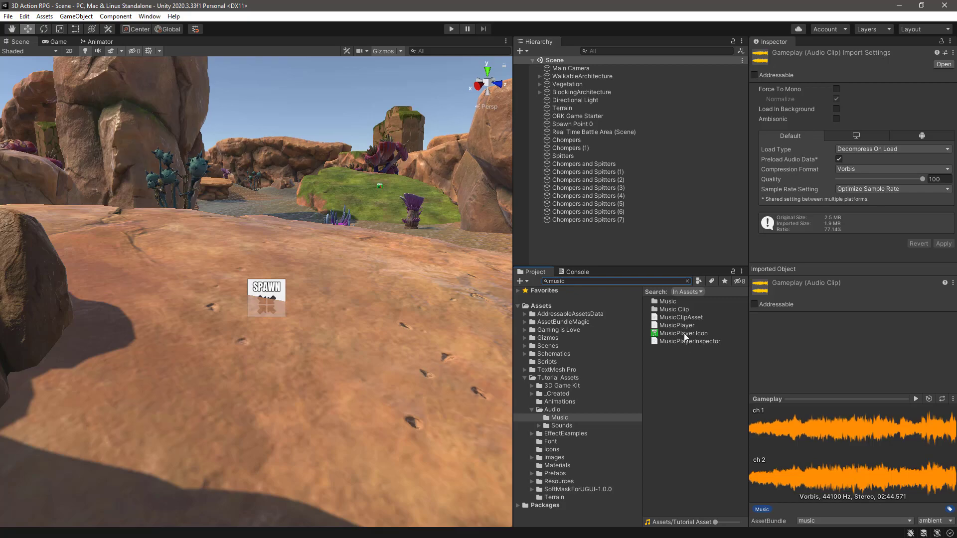
double_click(669, 302)
click(663, 302)
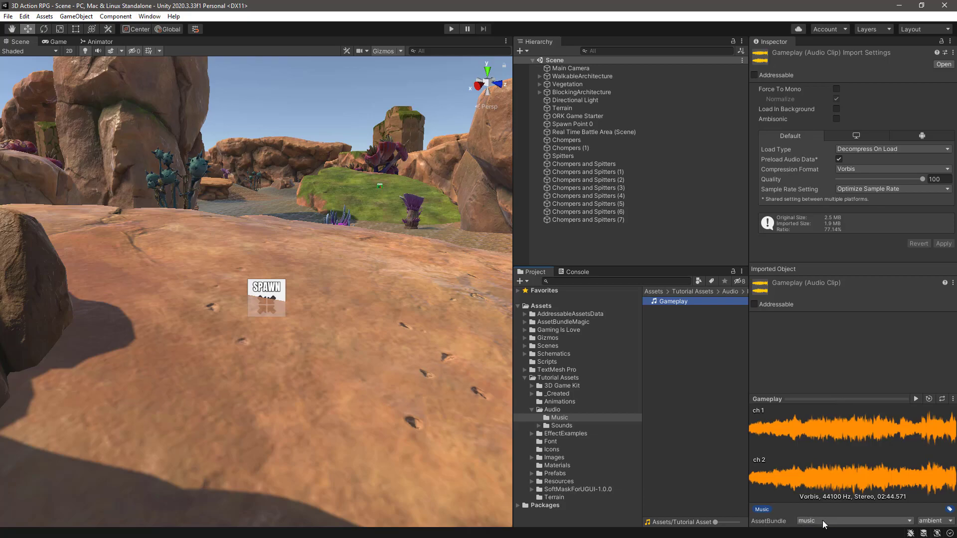
click(672, 342)
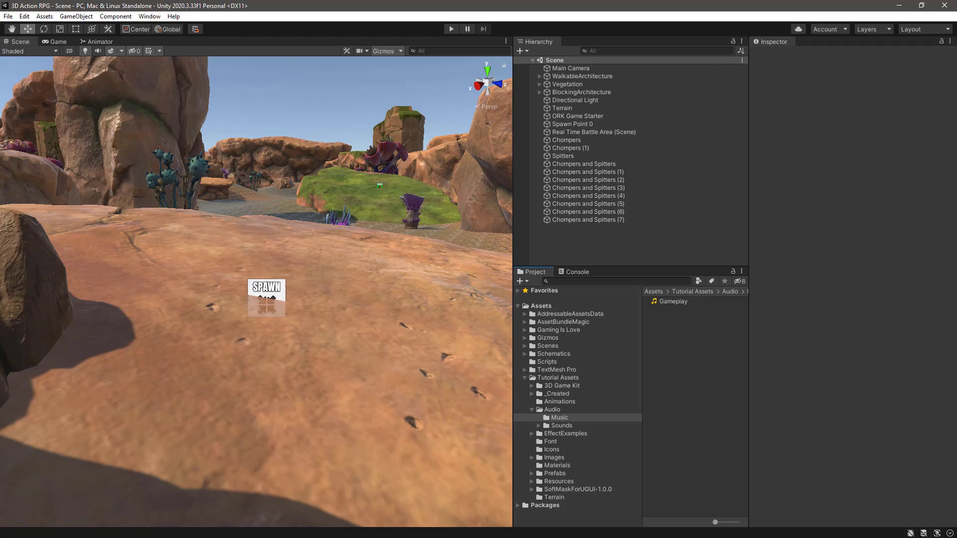
Step: Import the BuildAssetBundles package with its CreateAssetBundles.cs editor script into the project
drag(610, 514, 725, 475)
drag(691, 366, 691, 366)
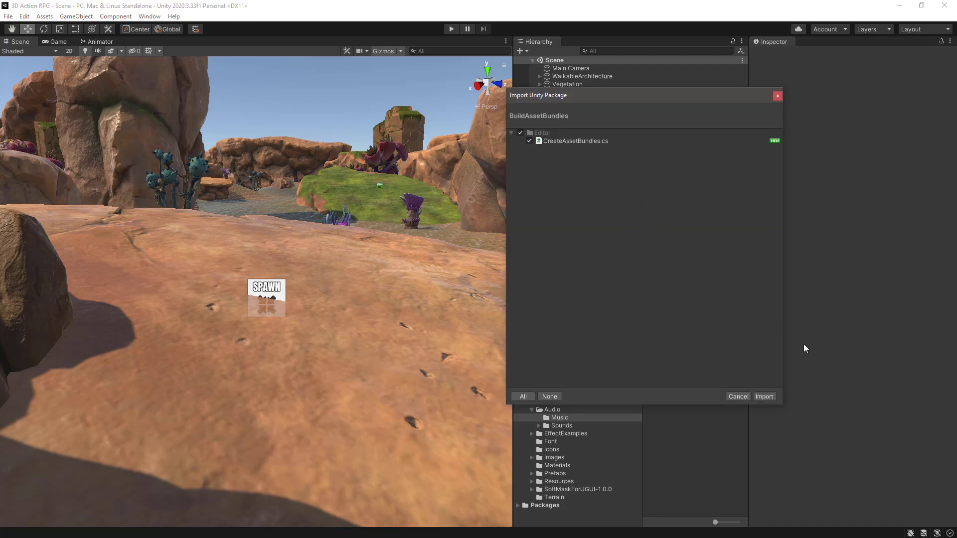
click(761, 396)
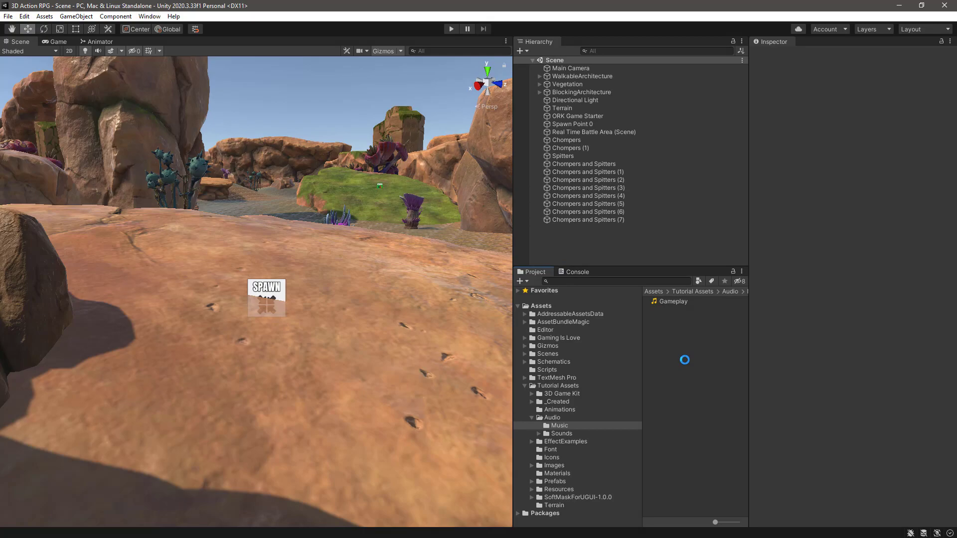
click(525, 386)
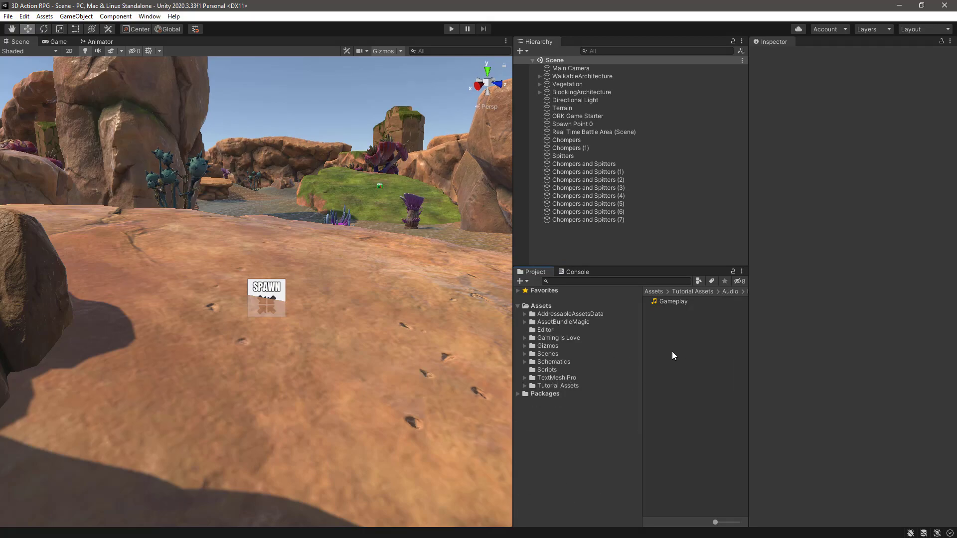
Step: Build the asset bundles uncompressed and open the StreamingAssets folder
click(669, 301)
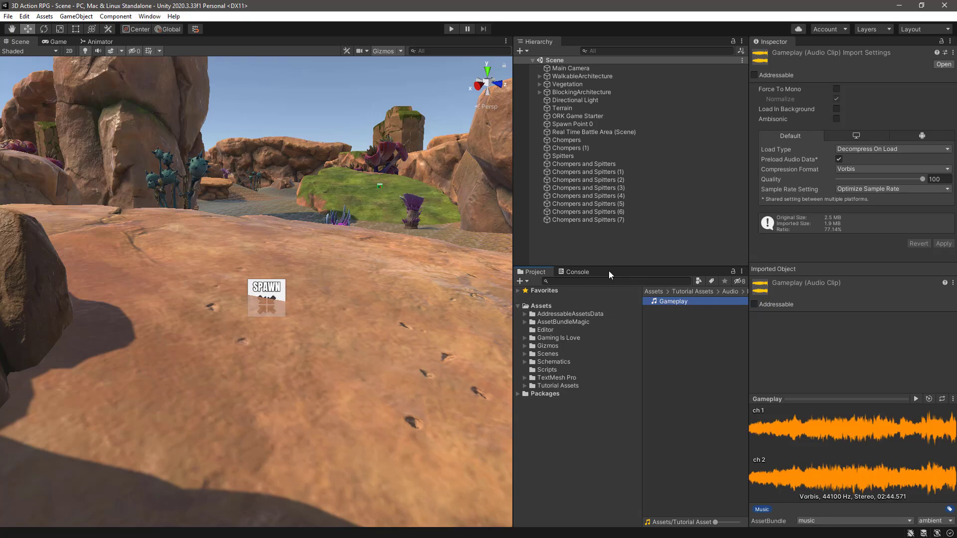
click(75, 18)
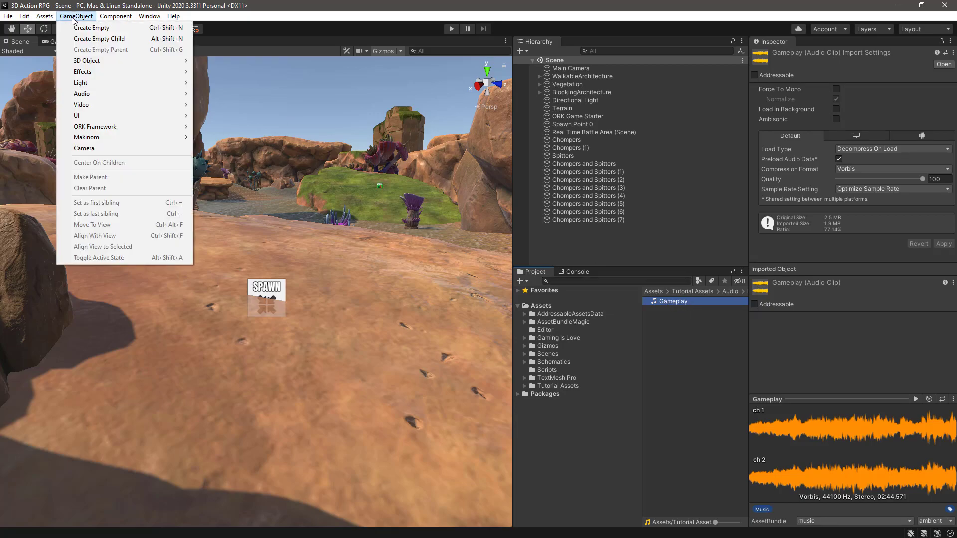
click(75, 17)
click(44, 17)
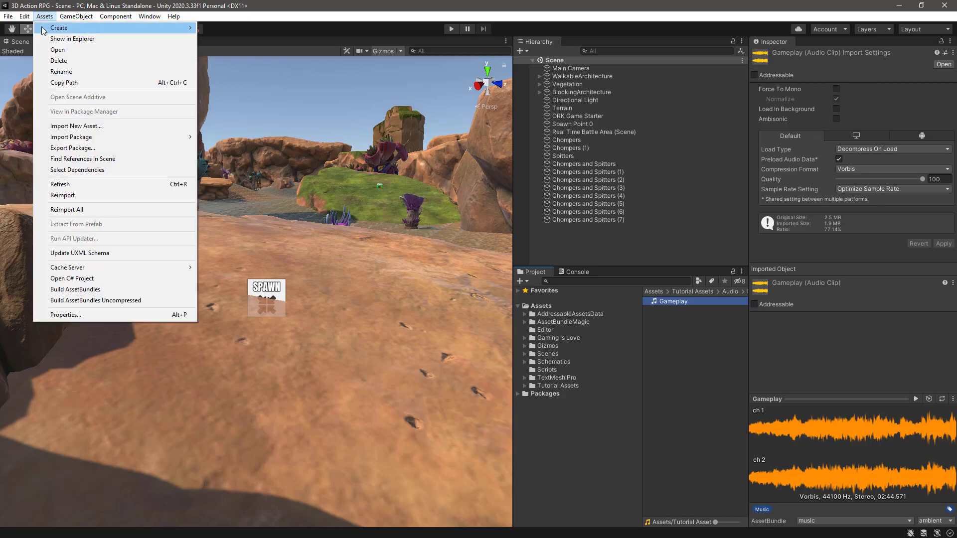
click(104, 300)
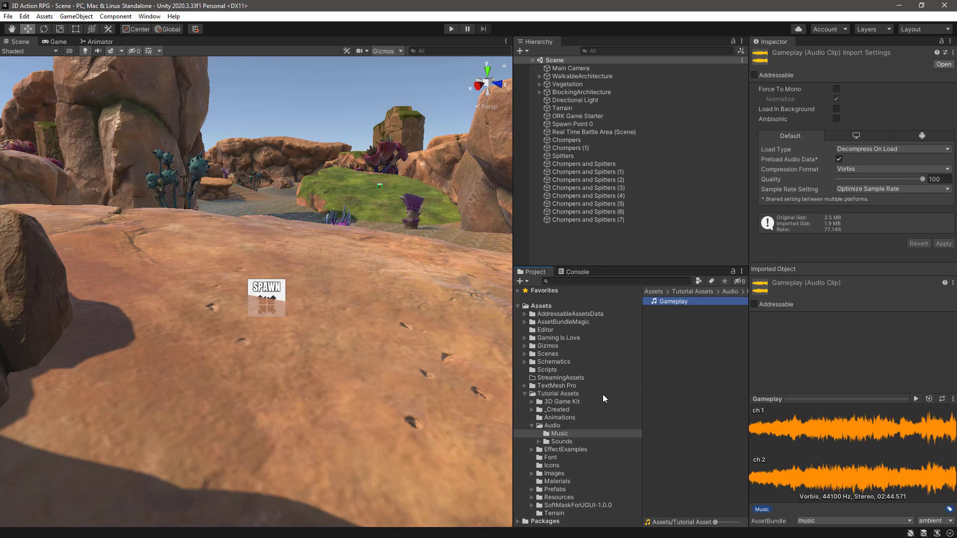
click(551, 379)
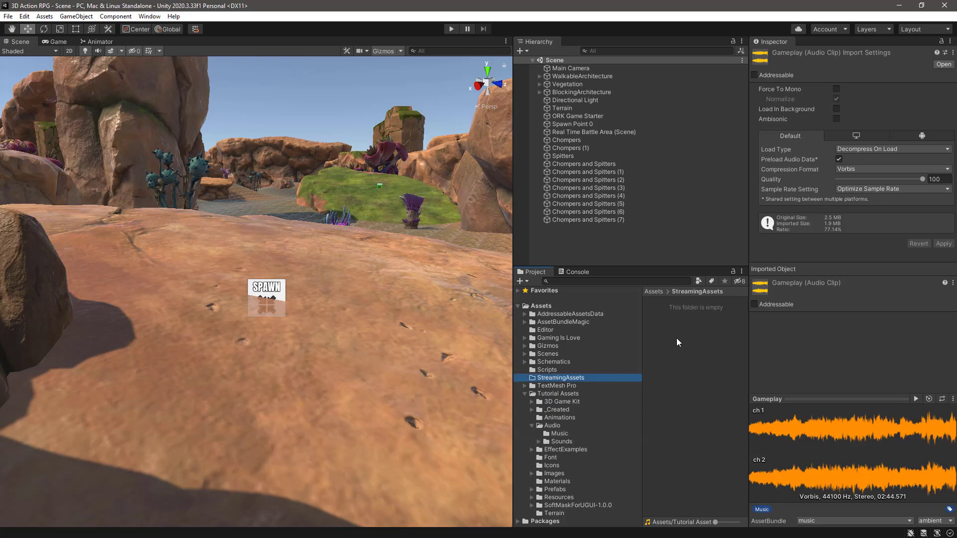
Step: Run the uncompressed asset bundle build again with the Gameplay clip selected, and check the StreamingAssets folder's contents
click(559, 434)
click(657, 302)
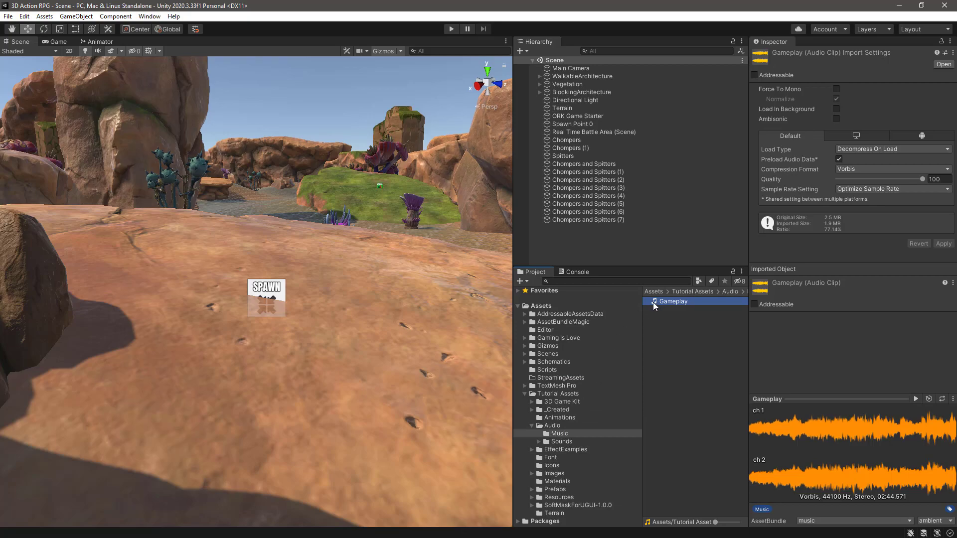
click(45, 17)
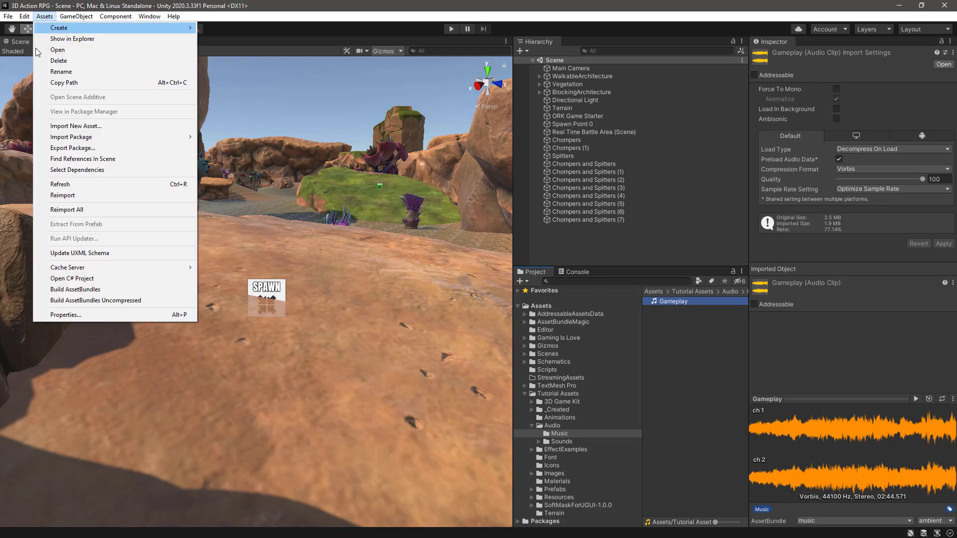
click(81, 301)
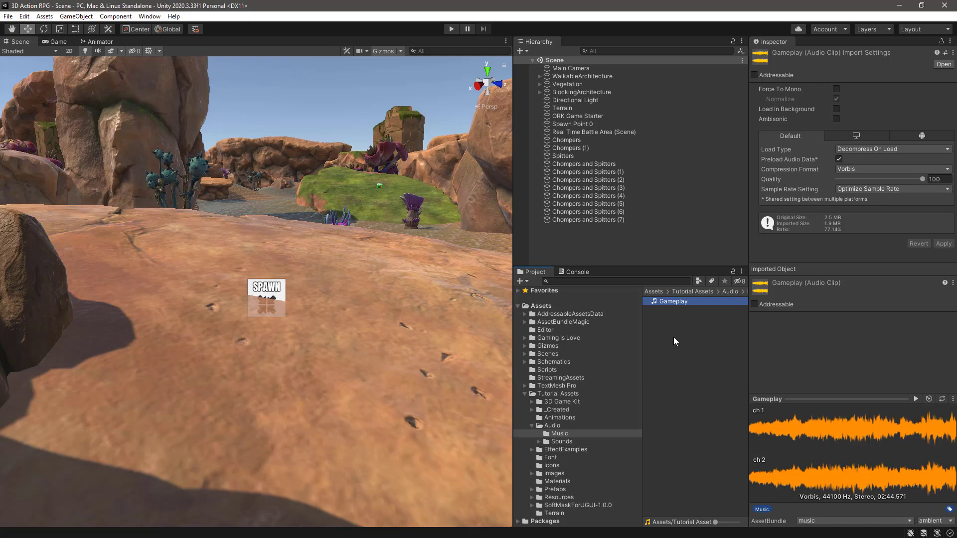
click(558, 378)
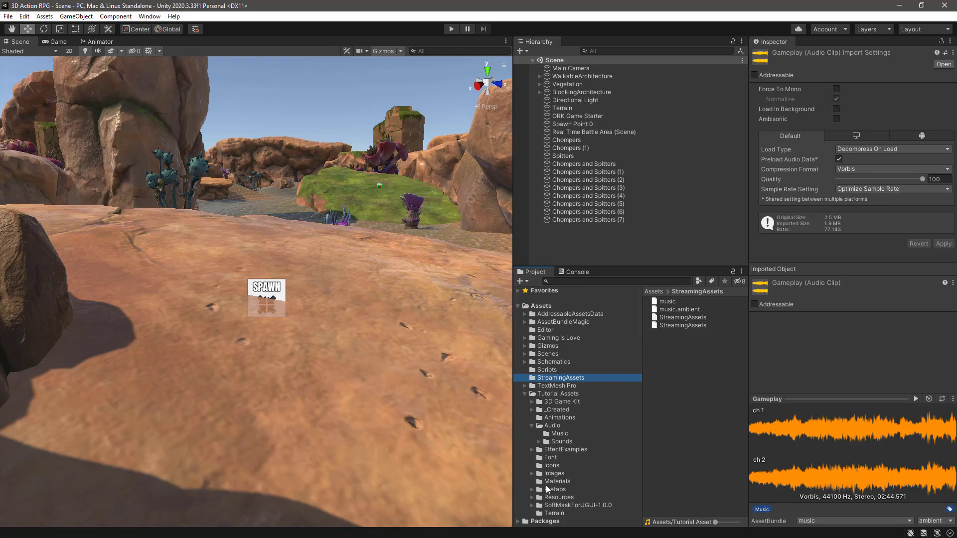
Step: Show the audio Music folder in the project, and open the Music section of the ORK Framework (Makinom) game settings
click(559, 434)
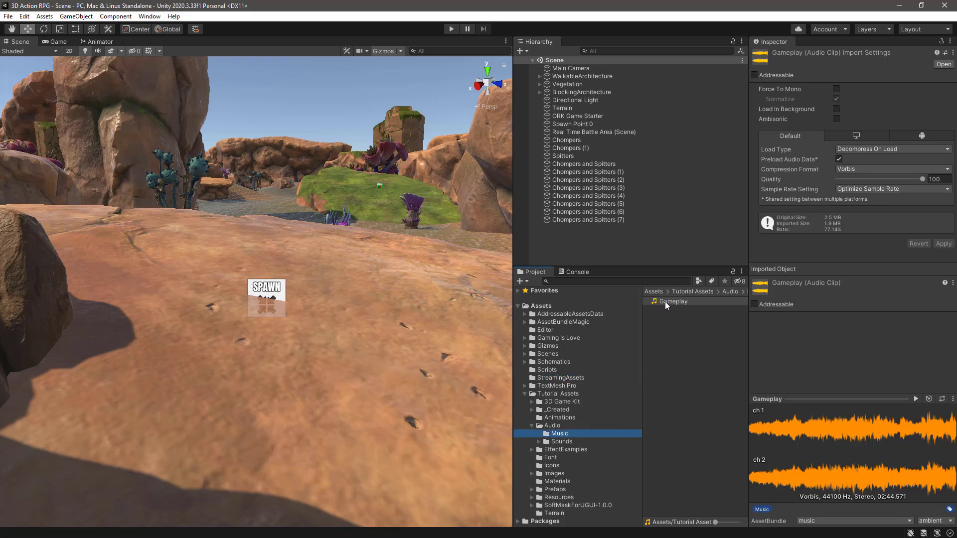
click(149, 17)
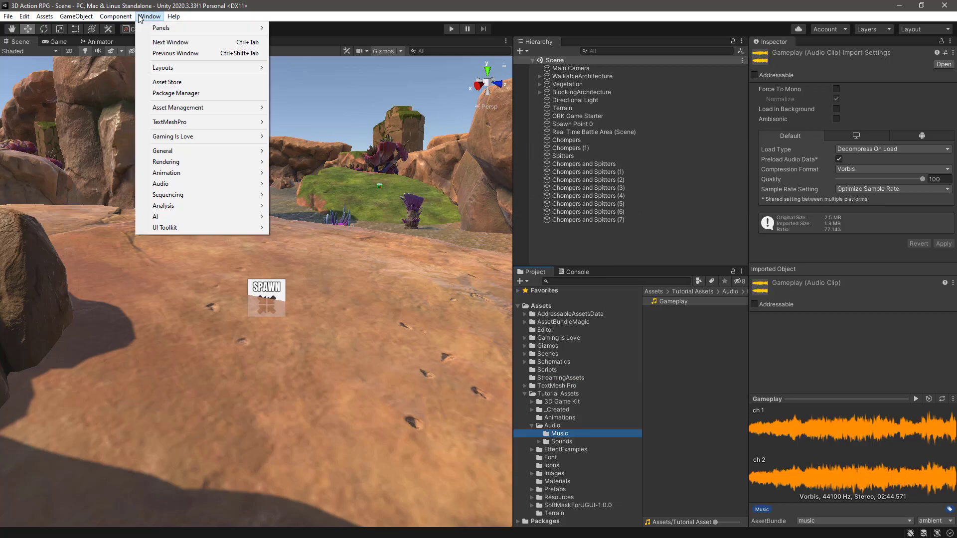
mouse_move(161, 137)
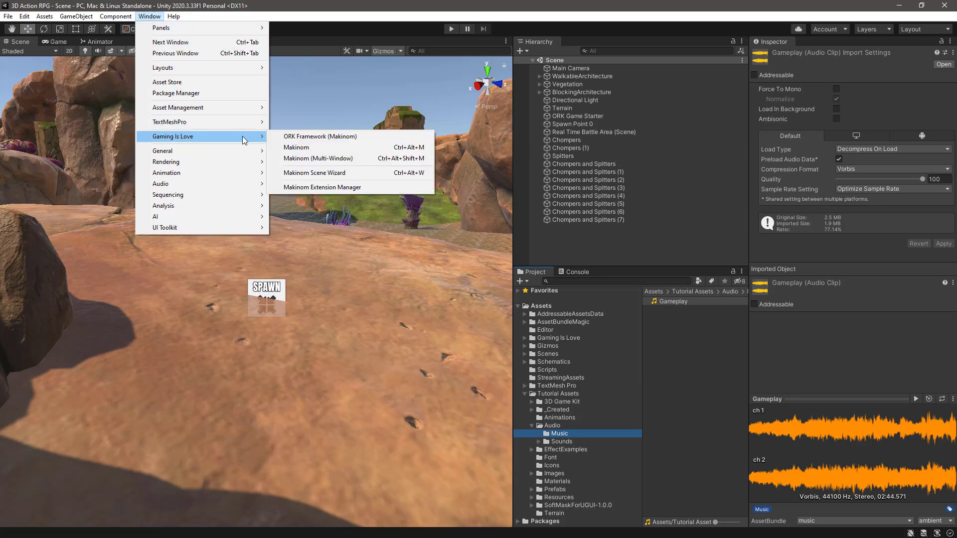
click(306, 137)
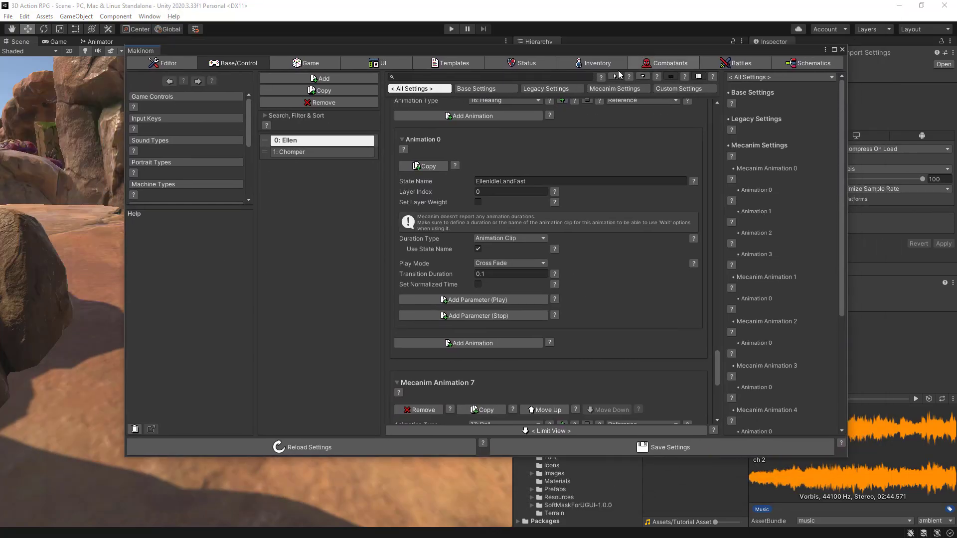
click(298, 63)
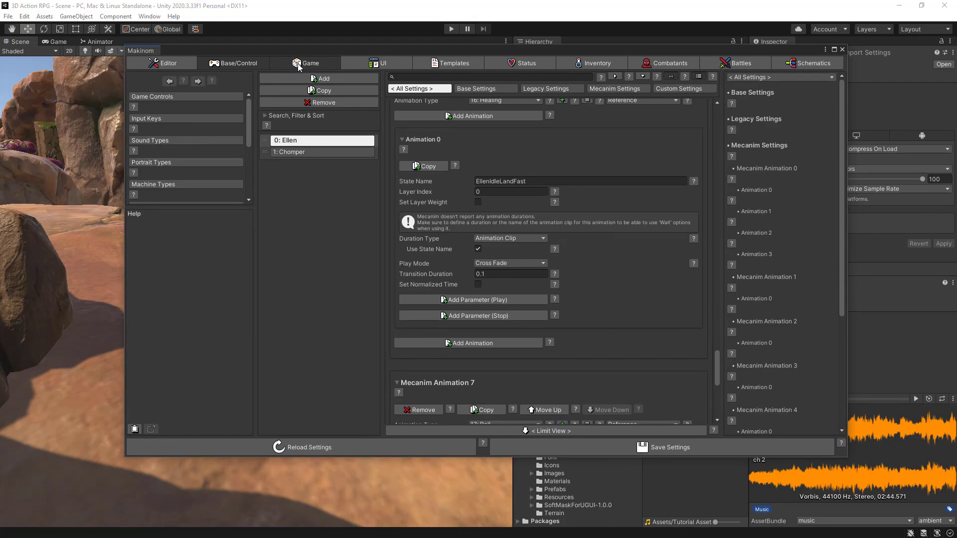
drag(189, 208, 169, 360)
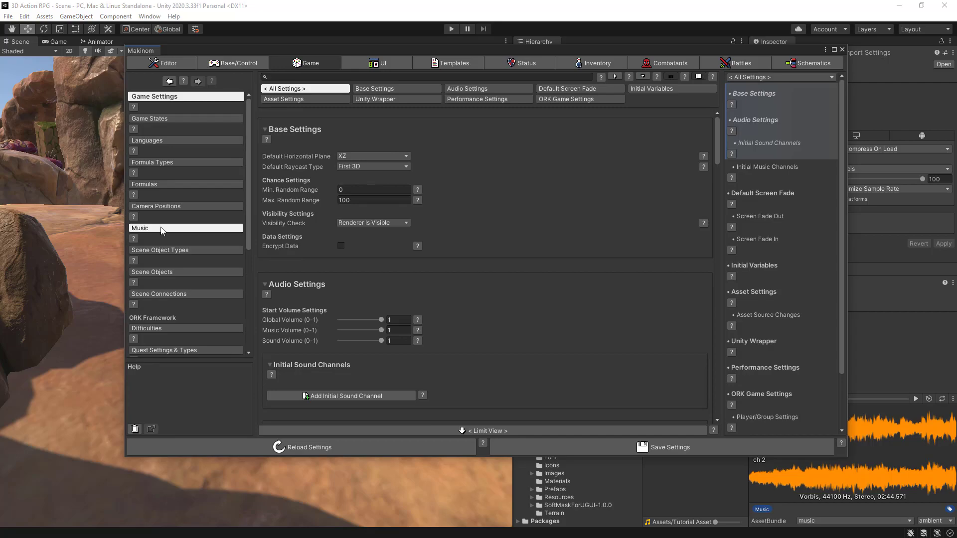
click(163, 229)
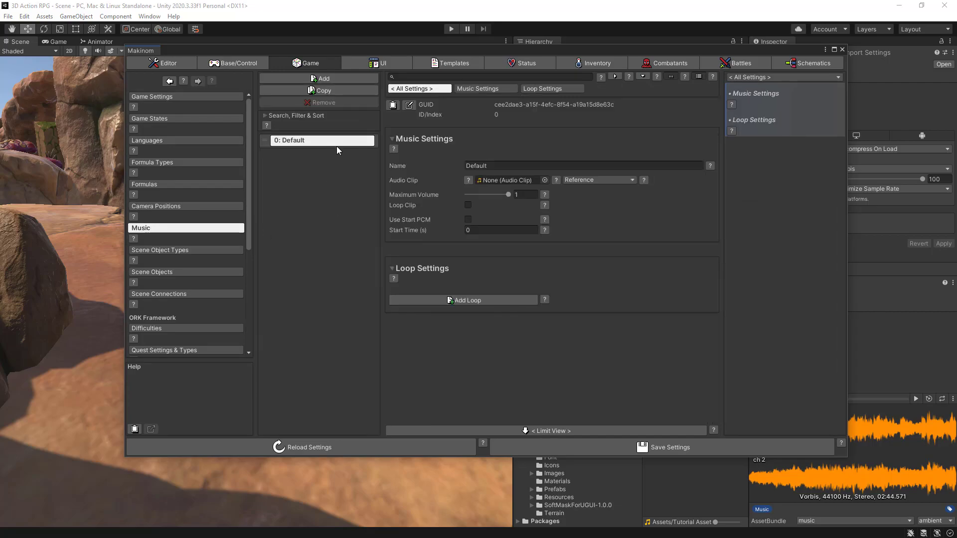
Step: Add a new music entry and name it "Gameplay Music"
click(322, 79)
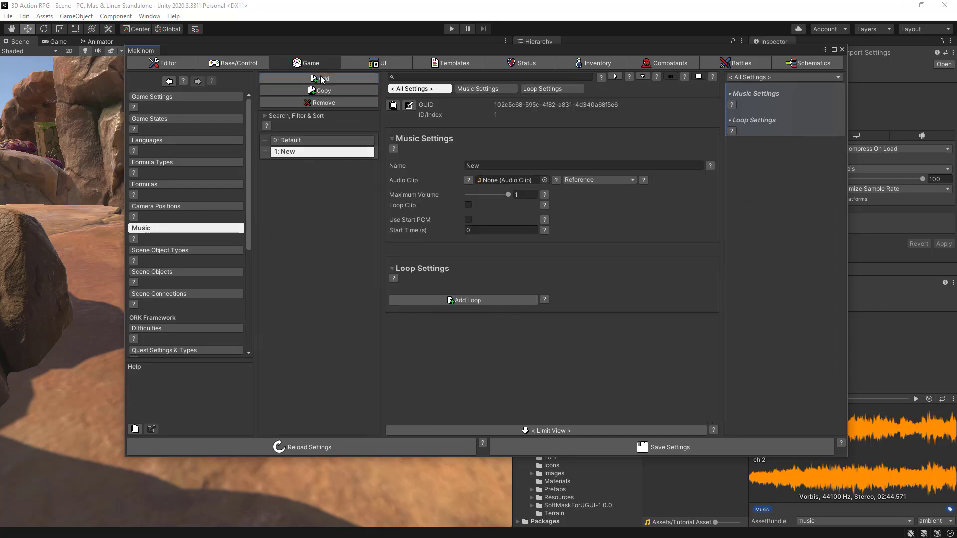
click(497, 166)
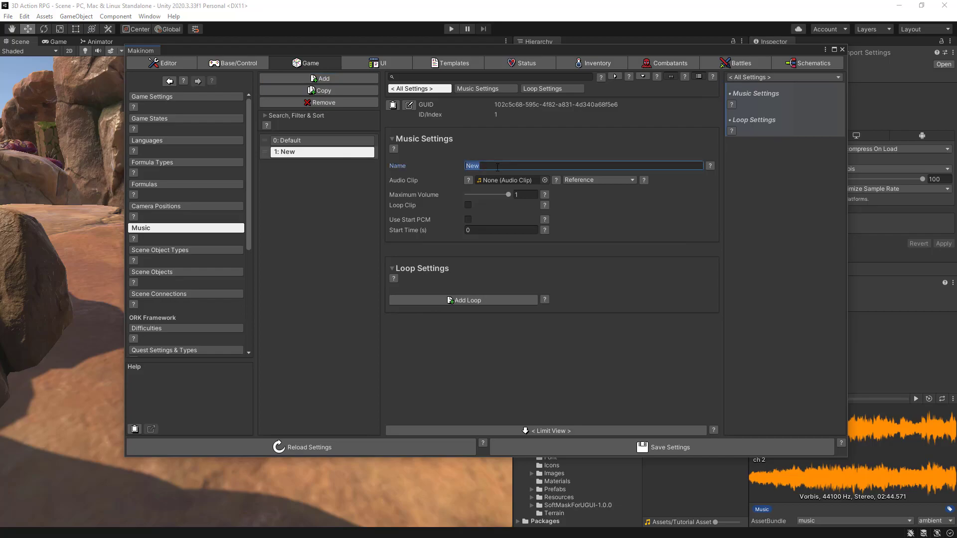
text(Gameplay music)
key(BackSpace)
key(BackSpace)
key(BackSpace)
key(BackSpace)
key(BackSpace)
text(Music)
Step: Move and narrow the Makinom window to reveal the project files, and assign the Gameplay clip as the Gameplay Music entry's audio clip
drag(601, 48, 514, 30)
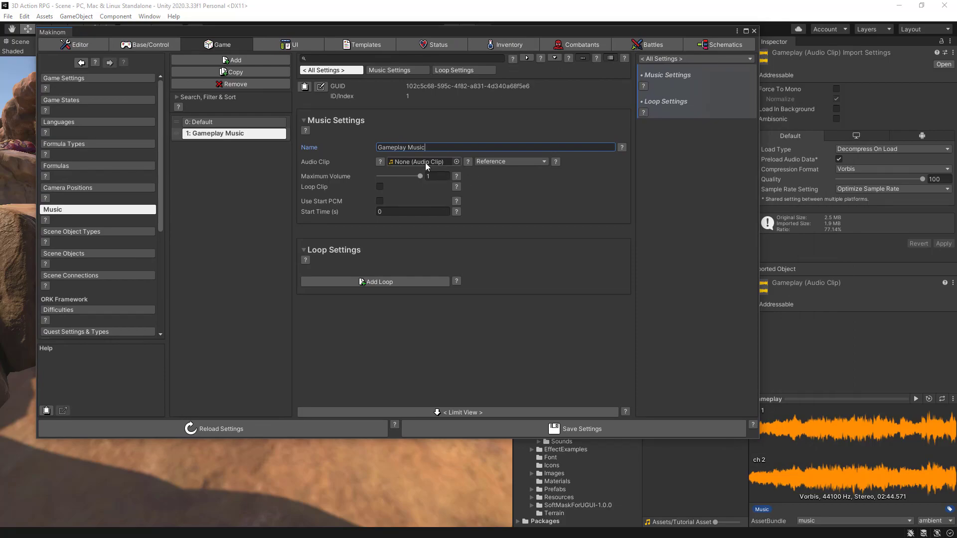
drag(762, 221, 622, 250)
drag(662, 303, 416, 157)
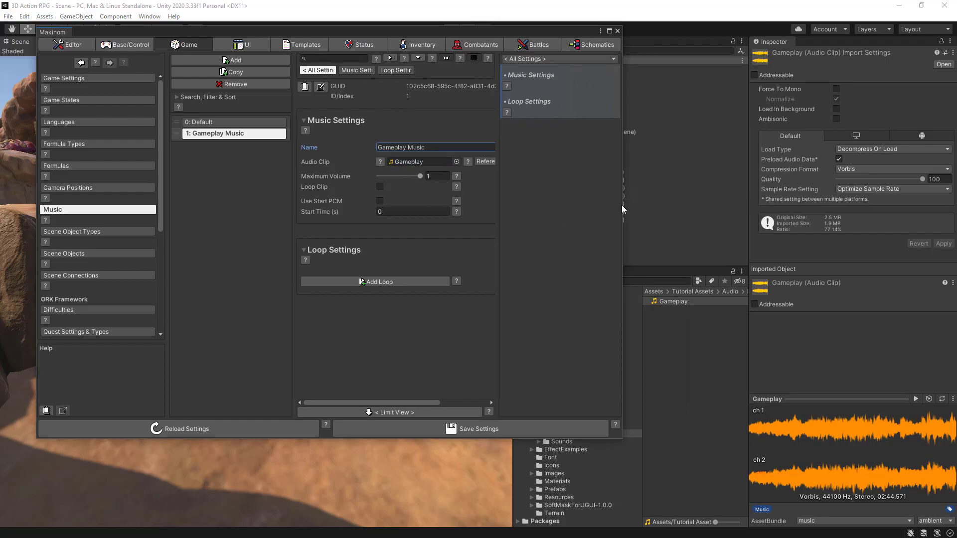
Step: Widen the Makinom window, set the Gameplay Music audio clip's source to Asset Bundle, and close the editor with the settings saved
drag(623, 211, 800, 211)
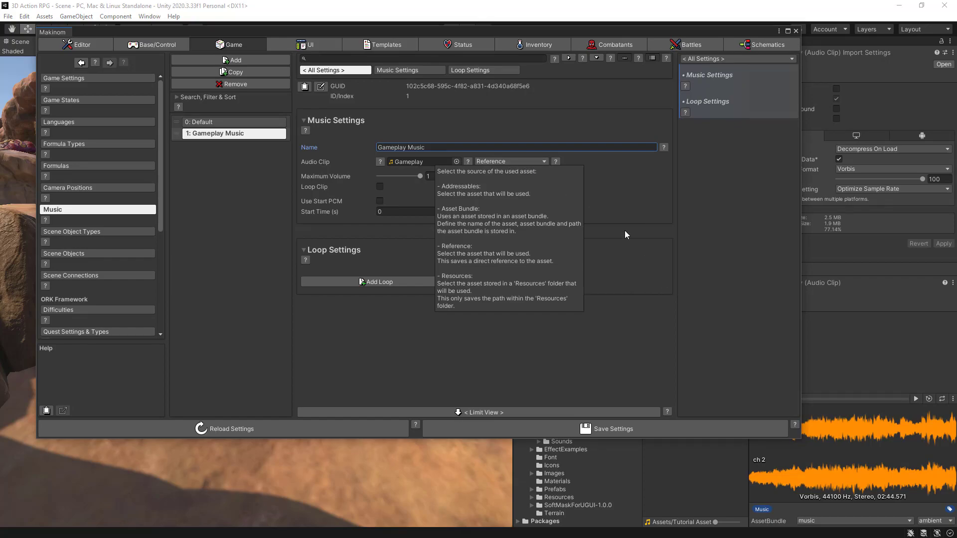
click(507, 160)
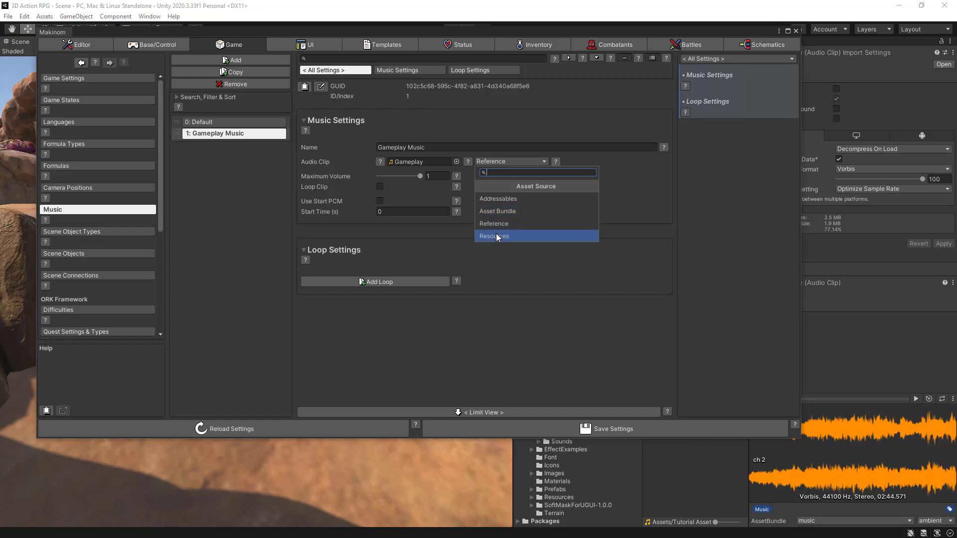
click(498, 211)
click(474, 172)
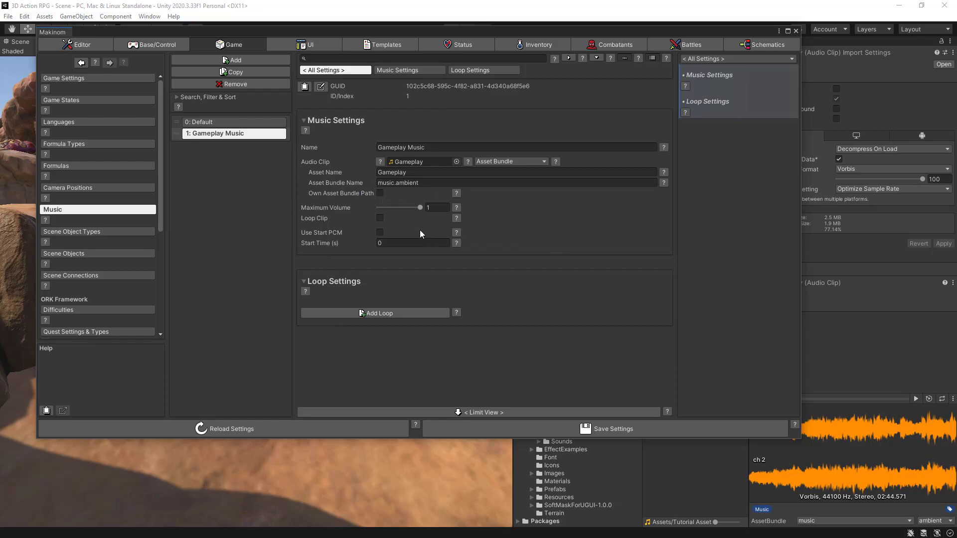
click(480, 431)
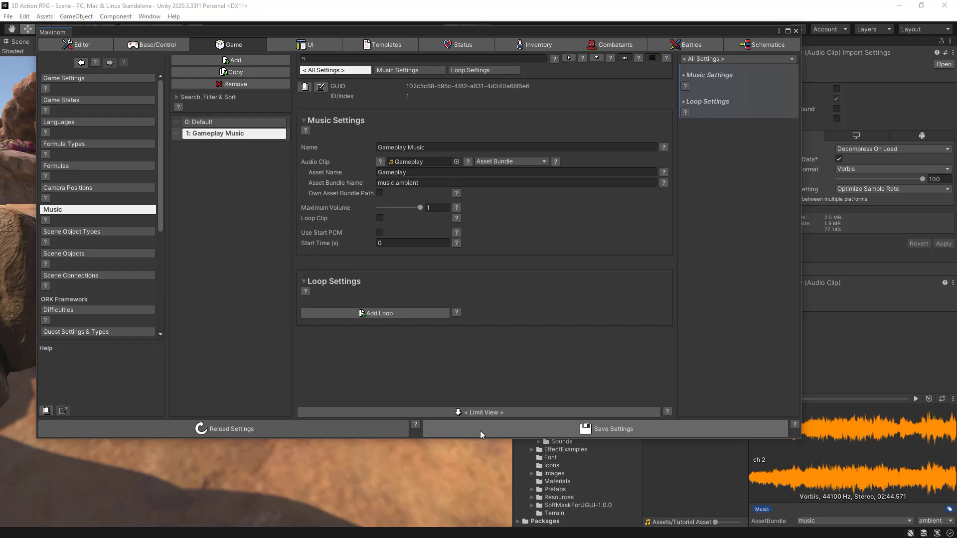
click(796, 30)
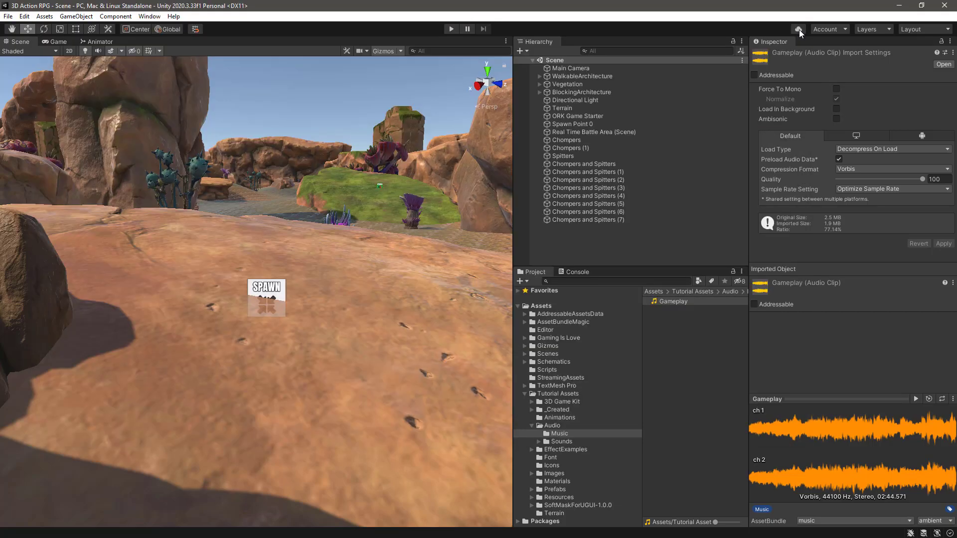
Step: Enlarge the Hierarchy area and create a Music Player game object with the Makinom Scene Wizard
drag(632, 267, 624, 309)
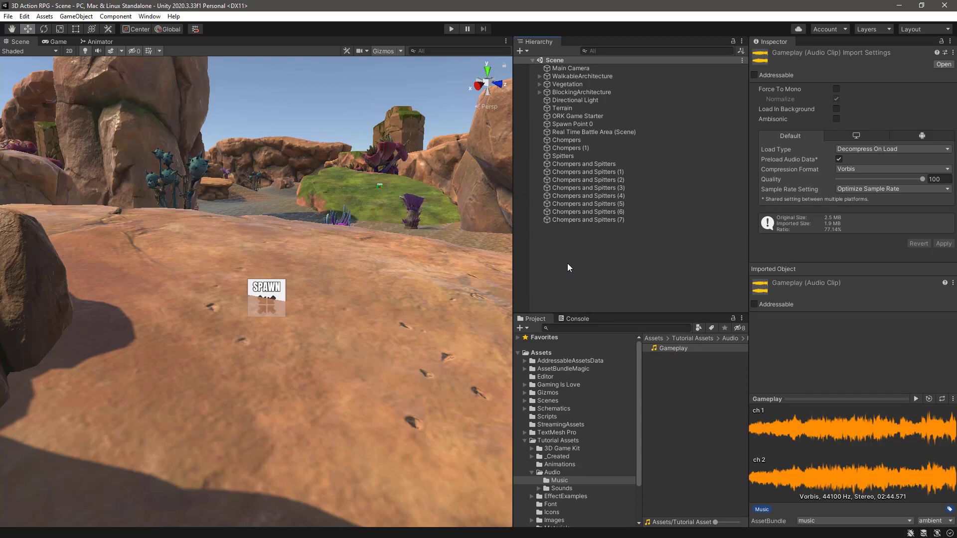
click(149, 15)
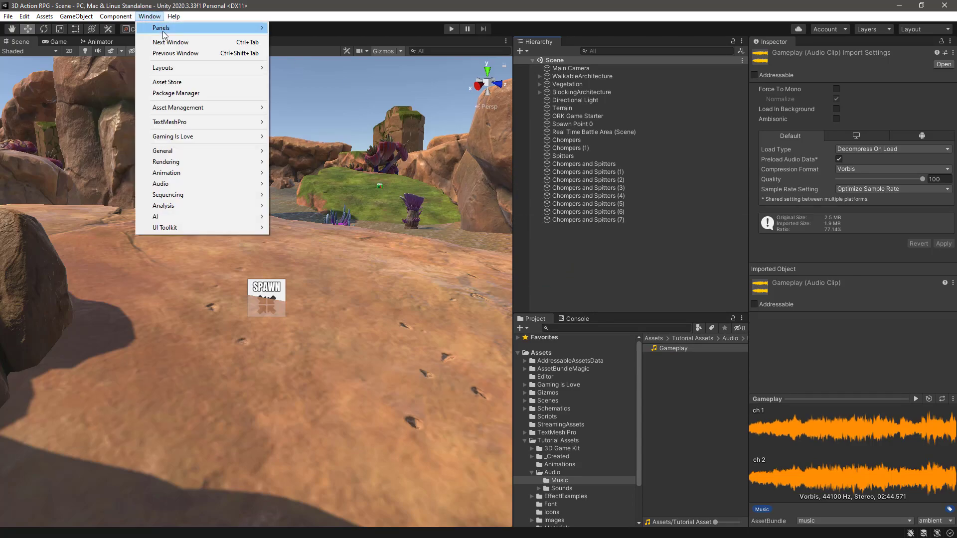
mouse_move(173, 137)
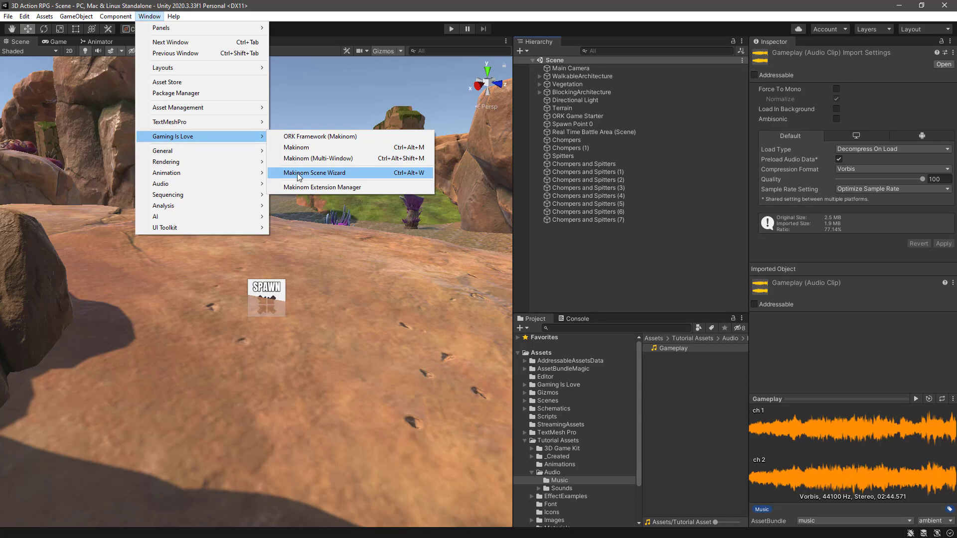
click(310, 173)
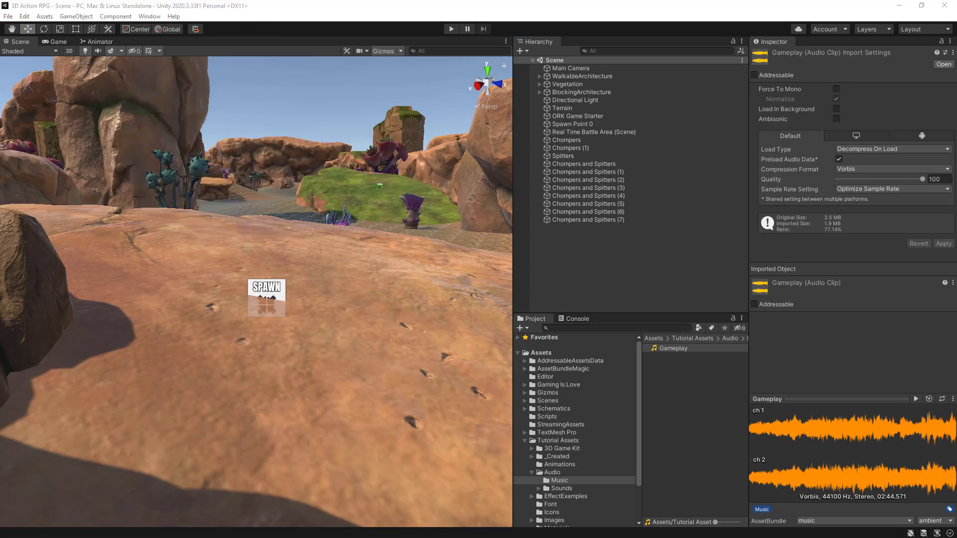
drag(378, 144, 396, 120)
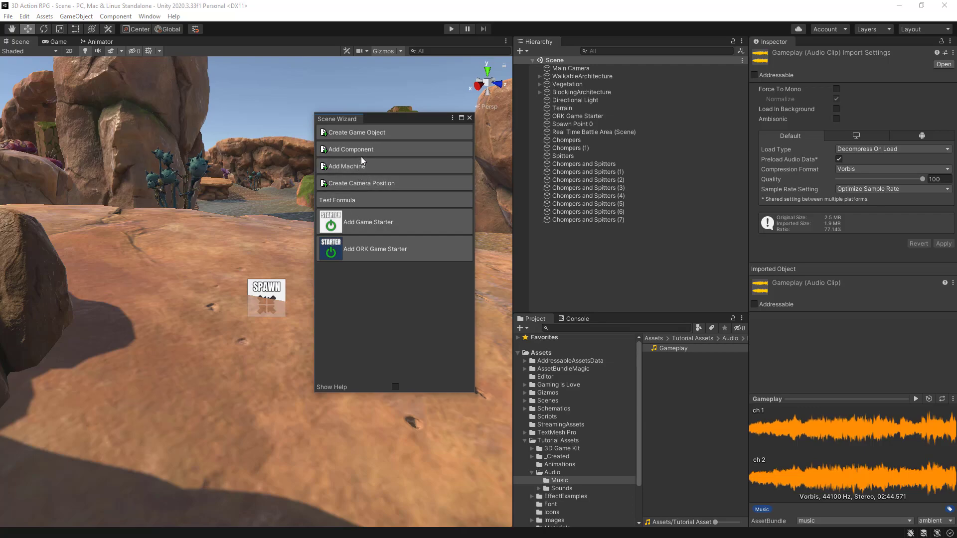
click(362, 131)
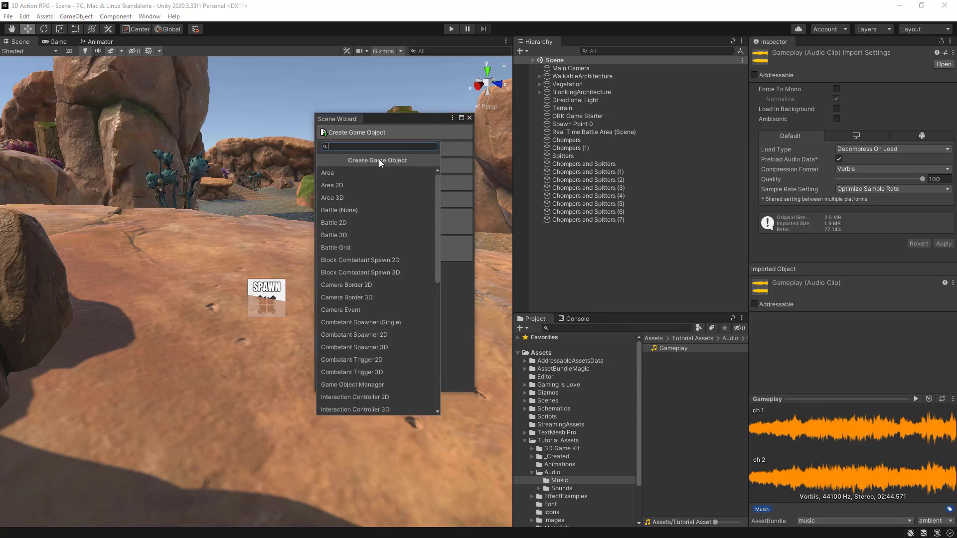
text(musi)
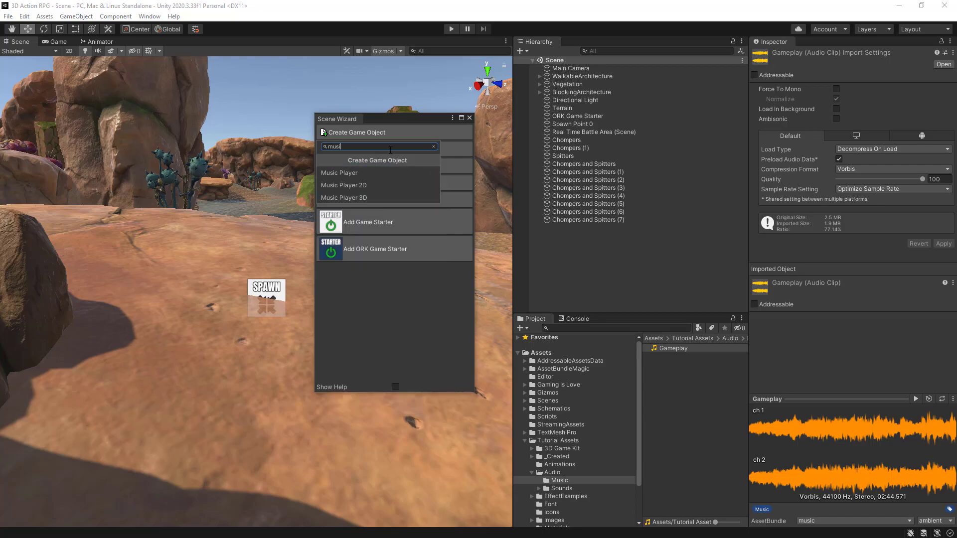
click(351, 173)
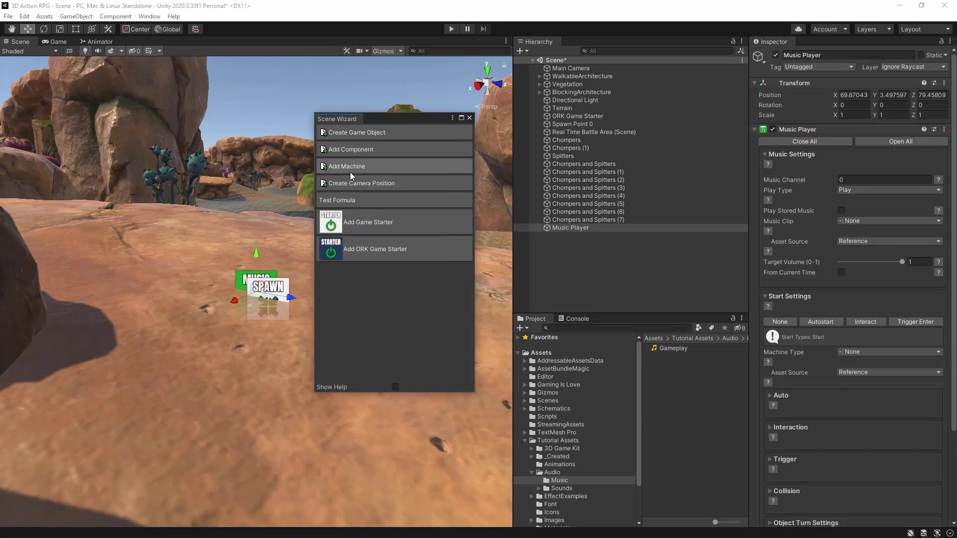
click(469, 118)
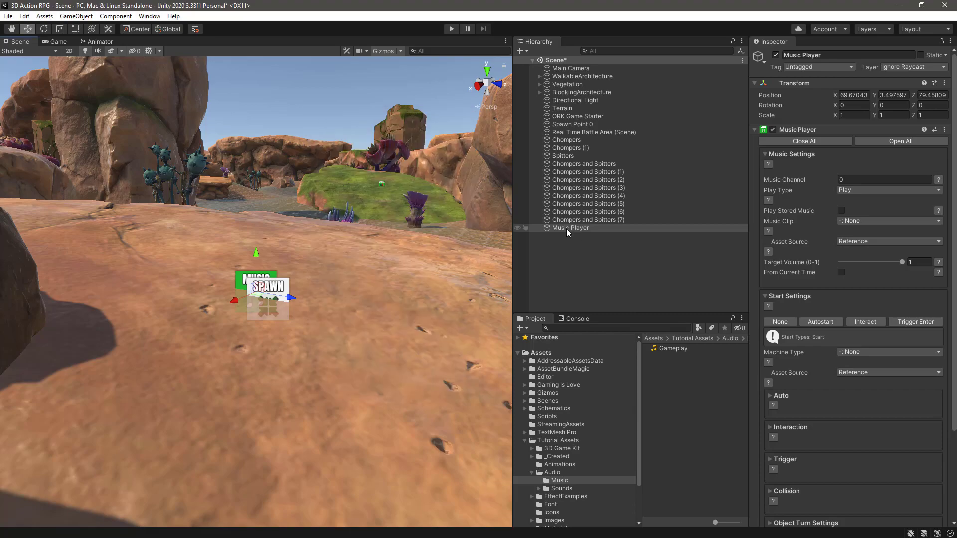
Step: Widen the Inspector and assign Gameplay Music as the Music Player's music clip, keeping Reference as its asset source
drag(750, 220, 713, 220)
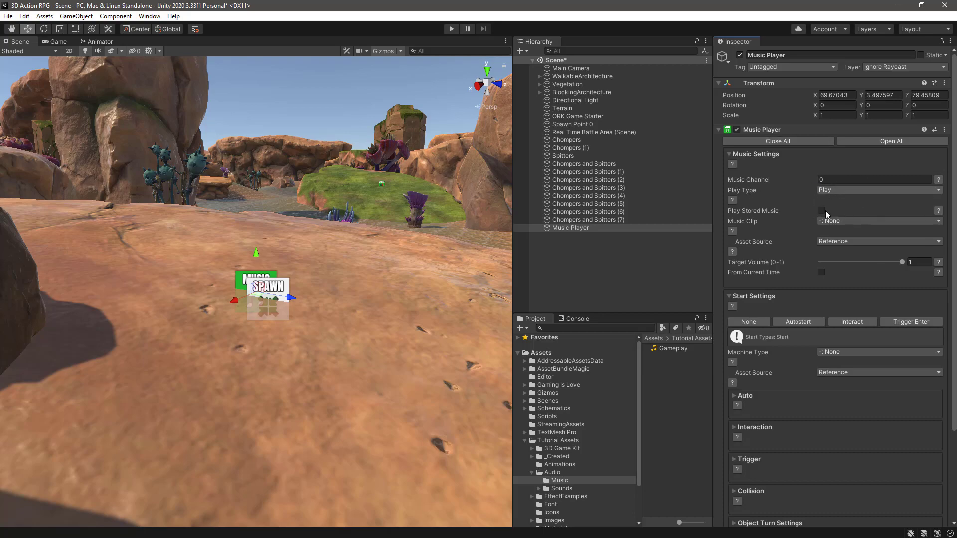
click(842, 221)
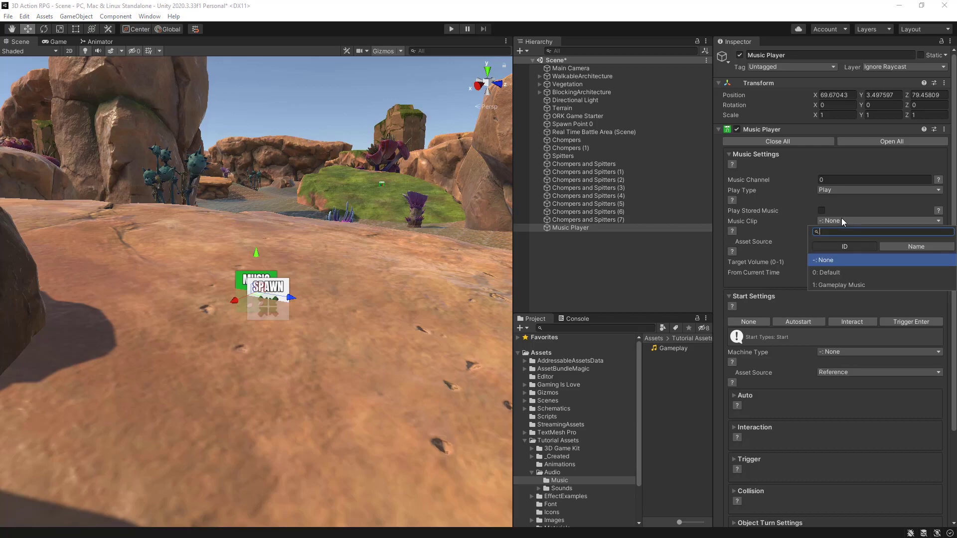
click(833, 285)
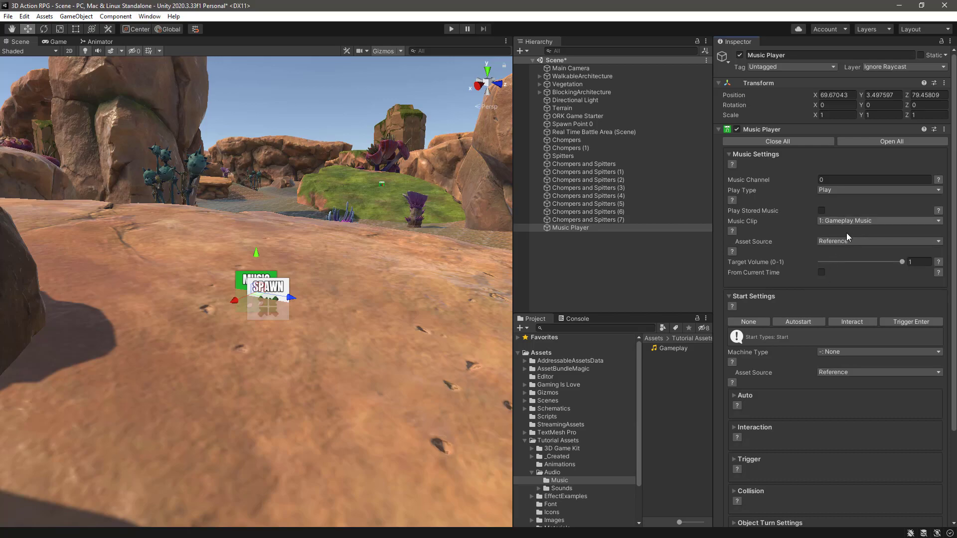
click(863, 243)
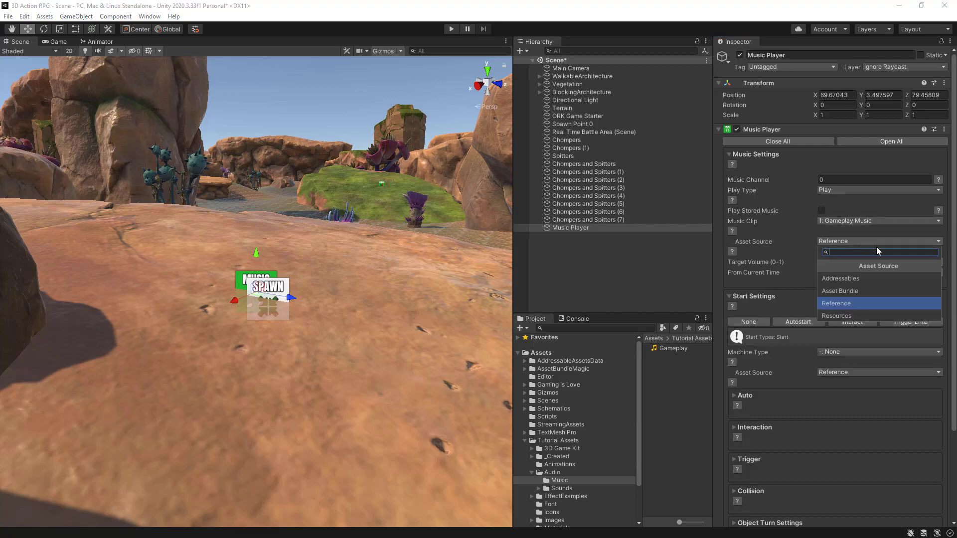
click(849, 290)
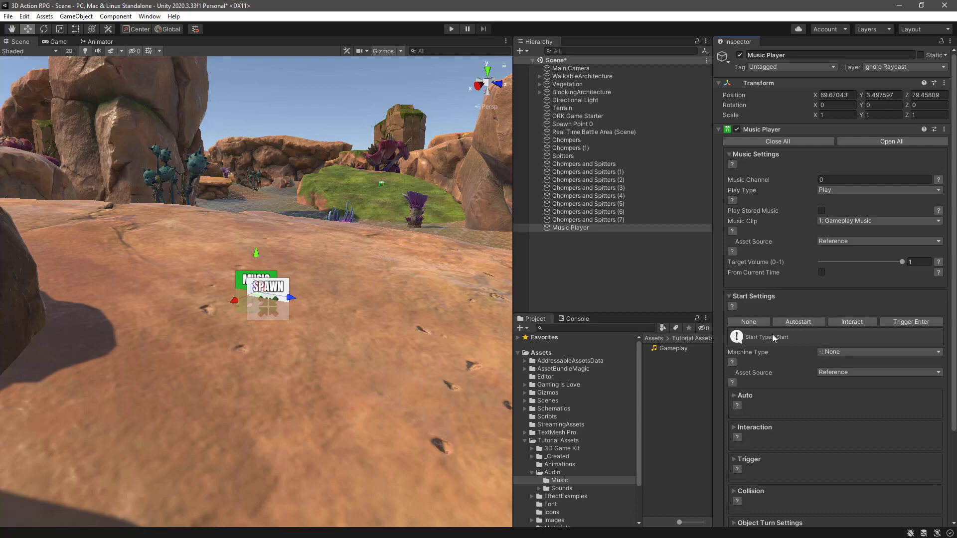
Step: Save the scene and run the game briefly to test the music playback
key(ctrl+s)
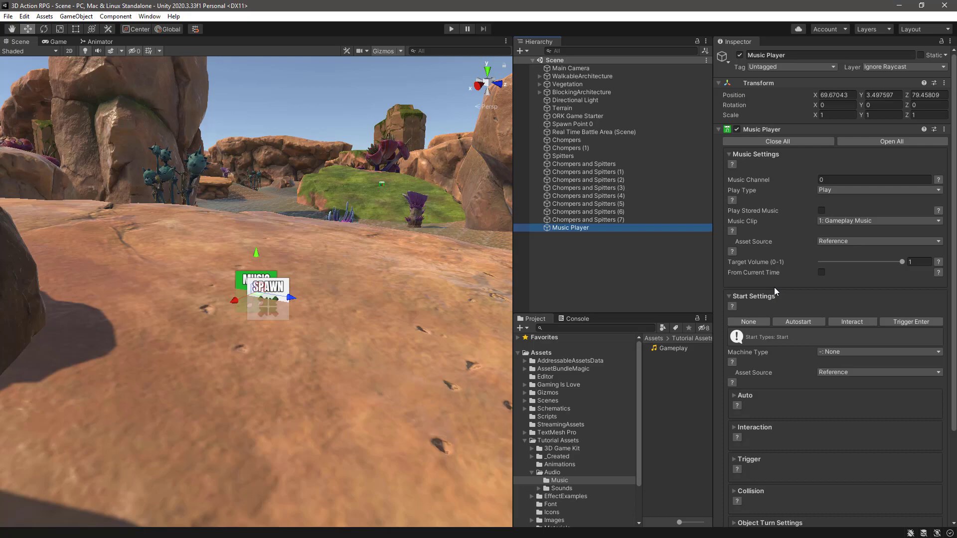
click(450, 30)
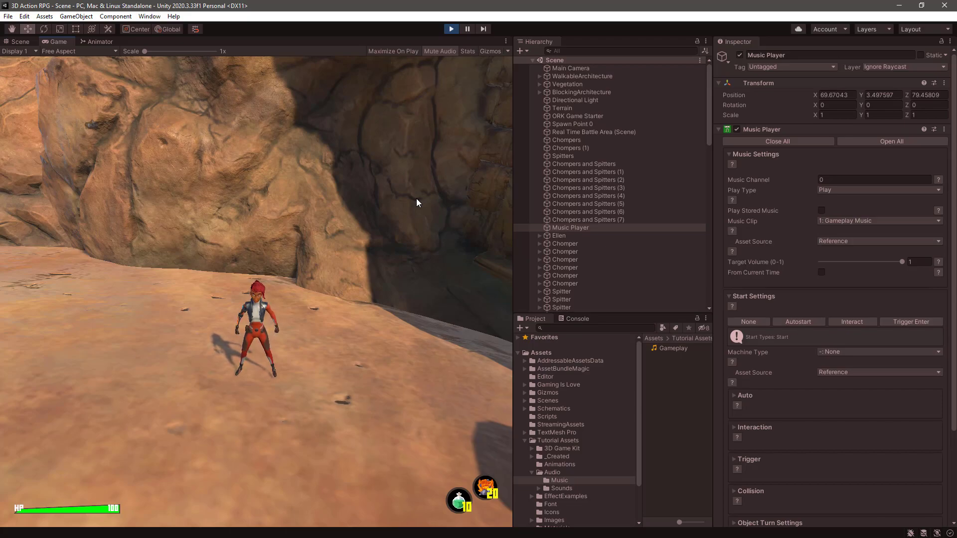
key(ctrl+p)
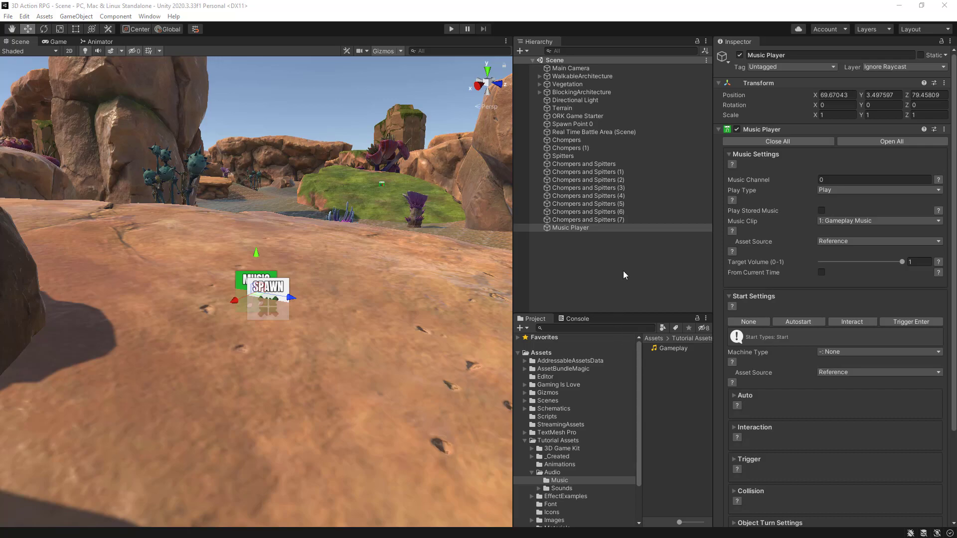
Step: Add the AssetBundlesMagic prefab from the AssetBundleMagic Prefabs folder to the scene
click(562, 370)
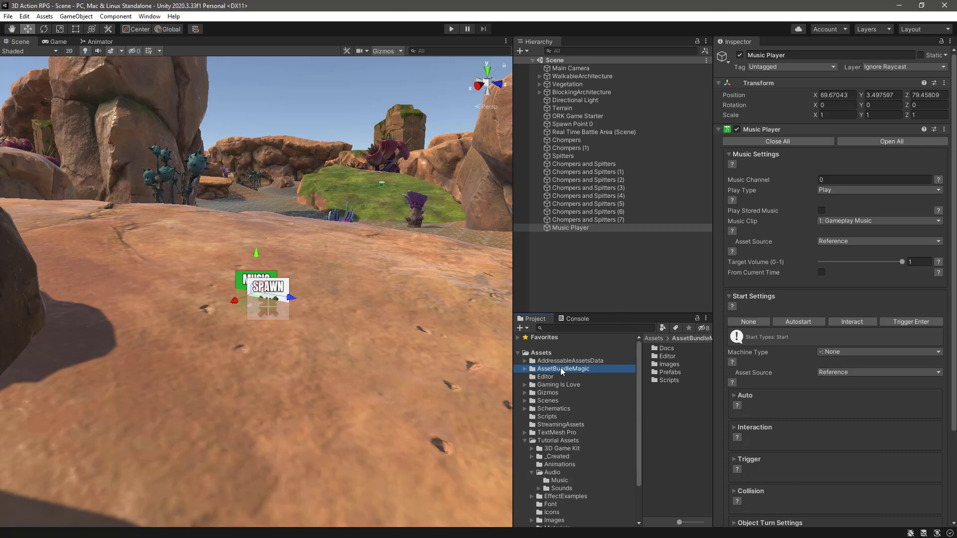
double_click(655, 373)
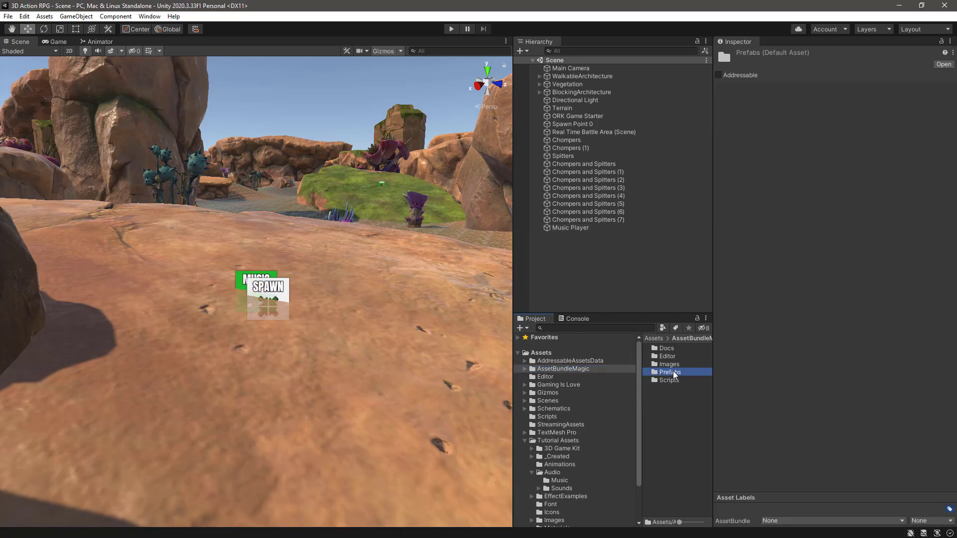
drag(656, 352, 575, 269)
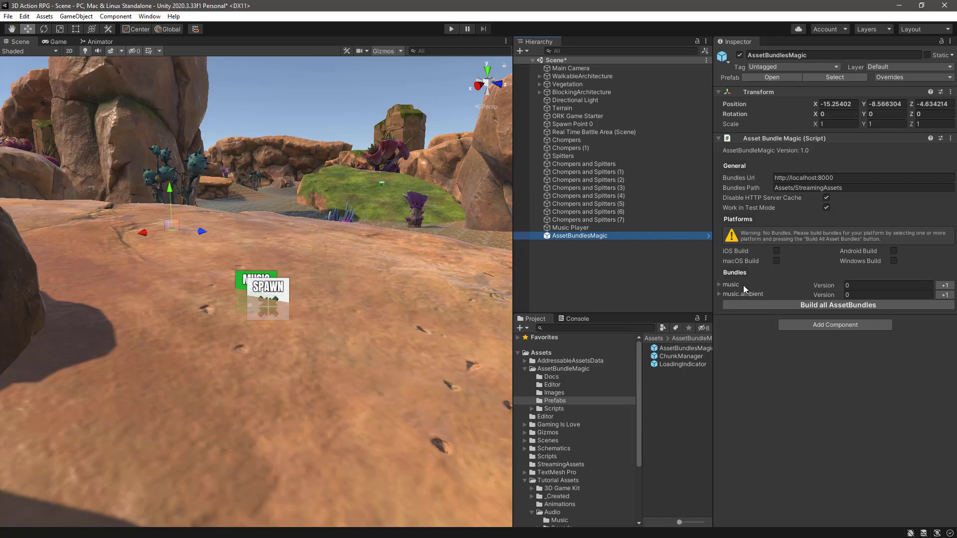
Step: Expand the music and music.ambient bundles on the AssetBundlesMagic object to inspect their contents
click(719, 286)
click(715, 286)
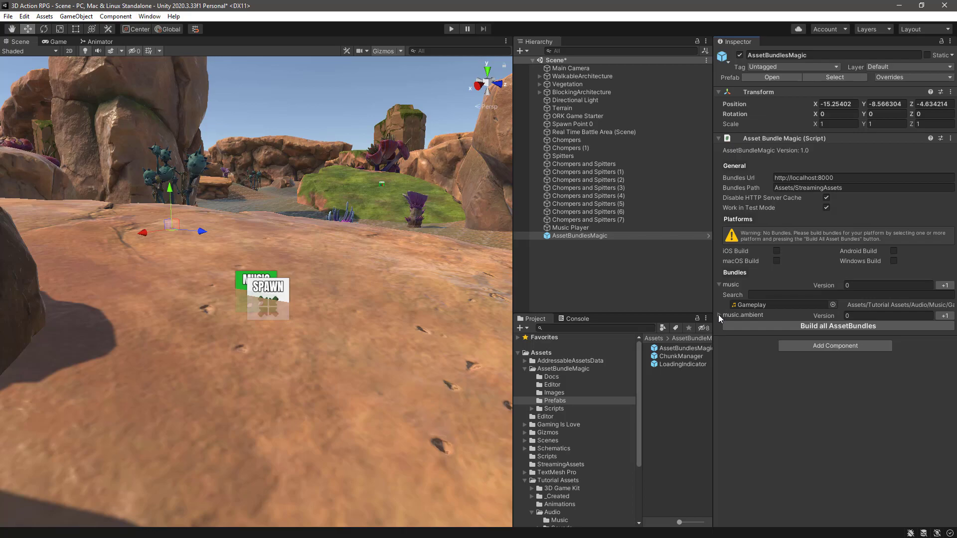
click(719, 315)
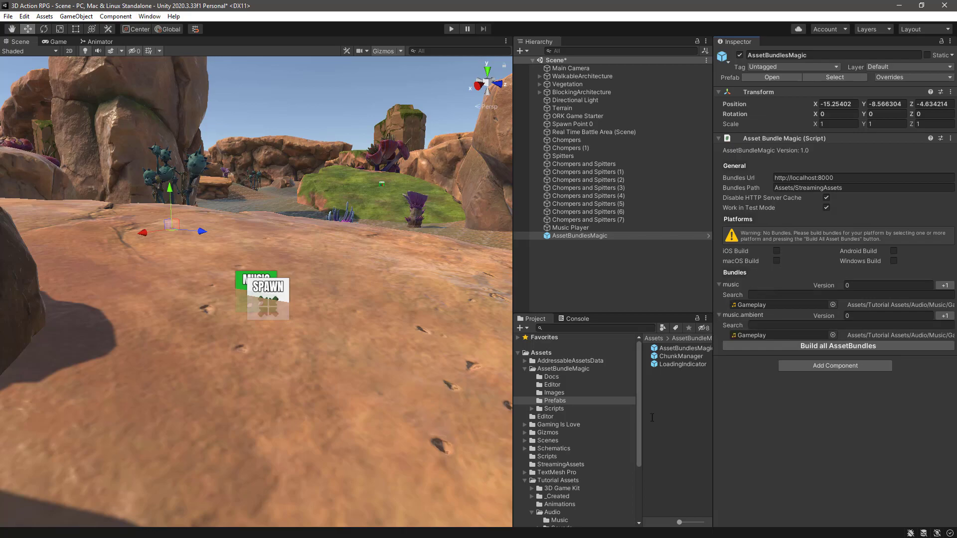
Step: Assign the zap2g clip from the Audio/Sounds/spells folder to a new asset bundle named "sfx"
scroll(594, 494, down, 3)
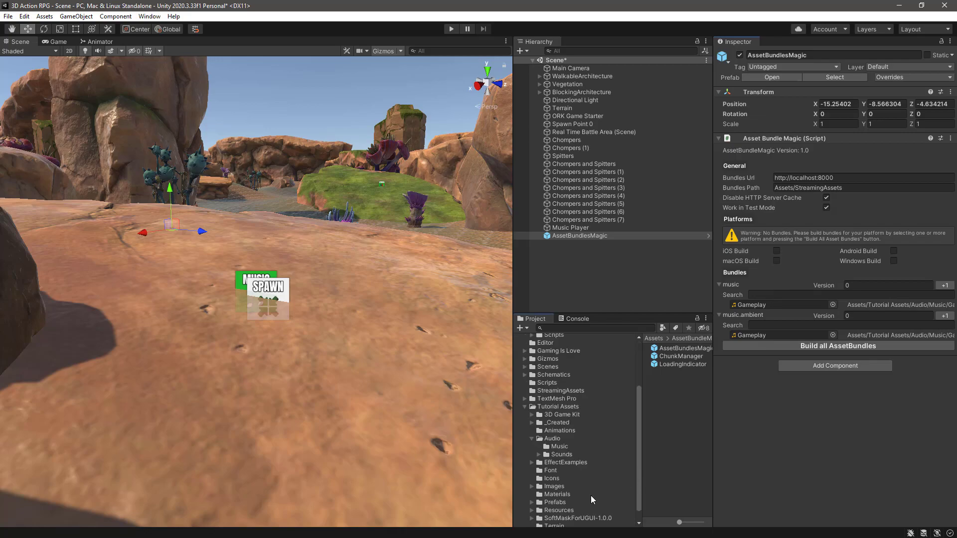
scroll(574, 471, down, 1)
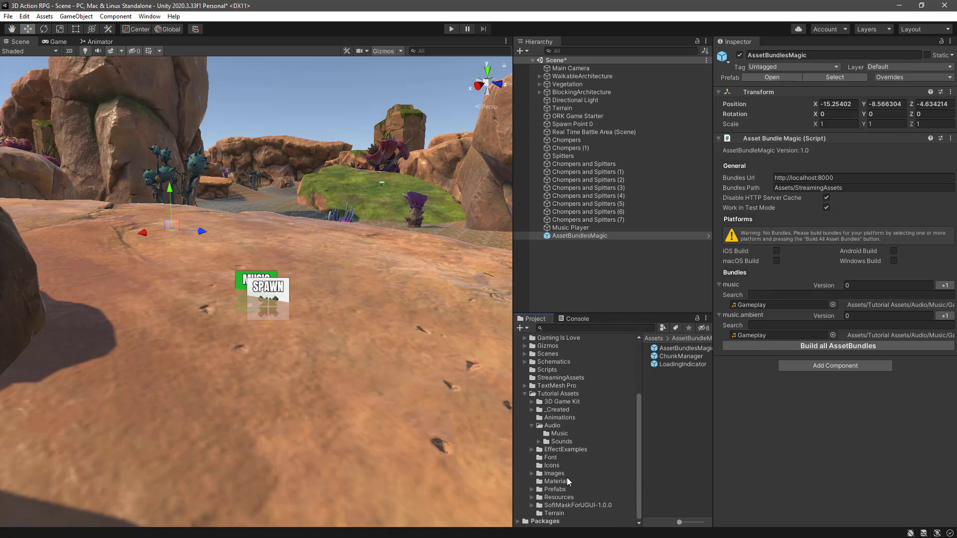
click(563, 442)
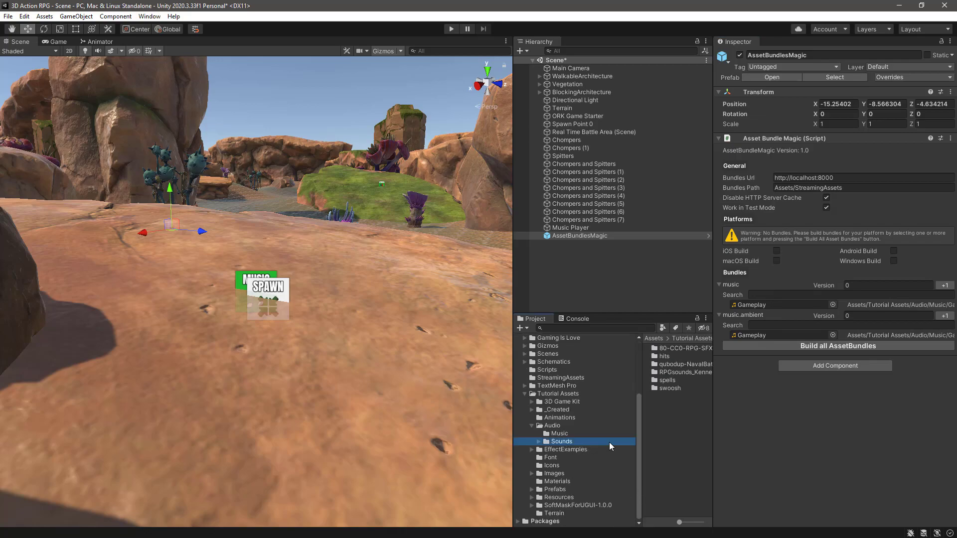
click(538, 442)
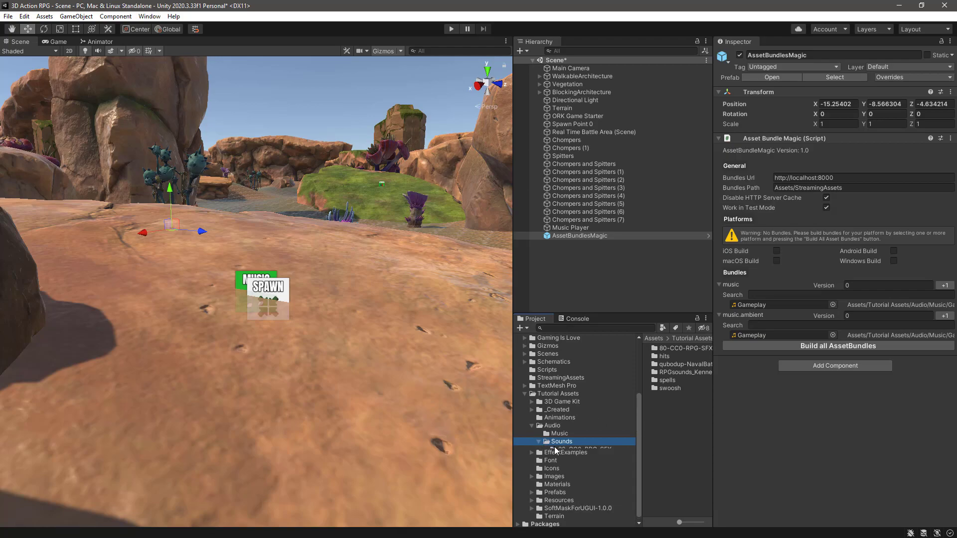
click(563, 482)
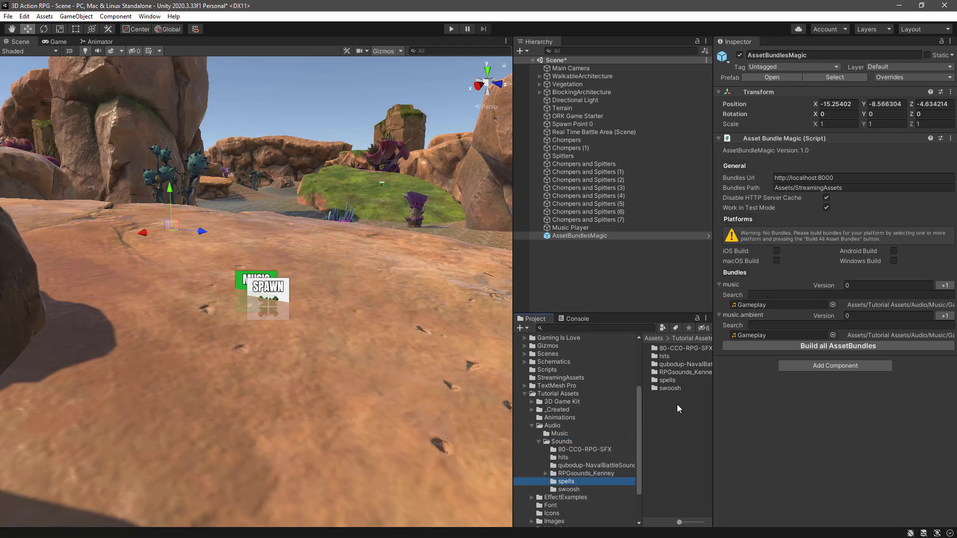
click(668, 372)
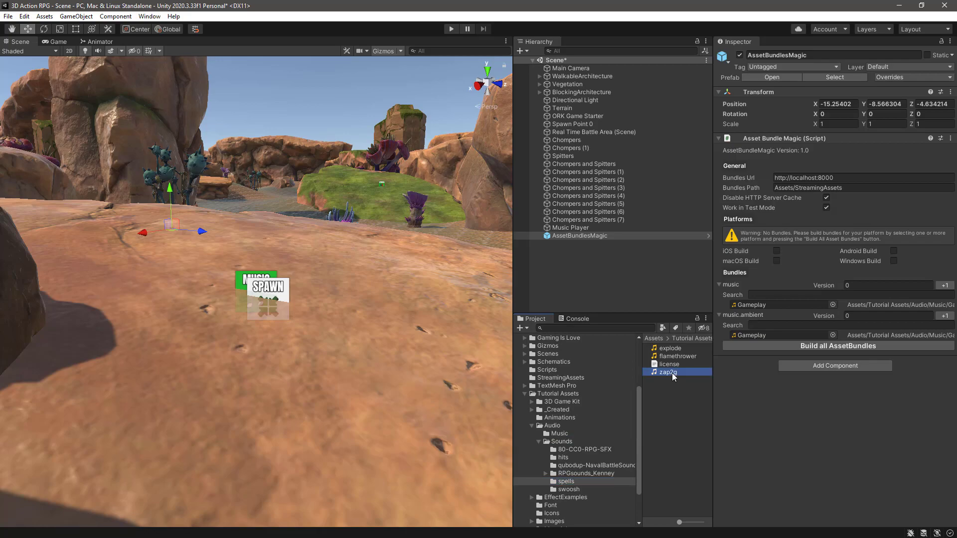
click(788, 521)
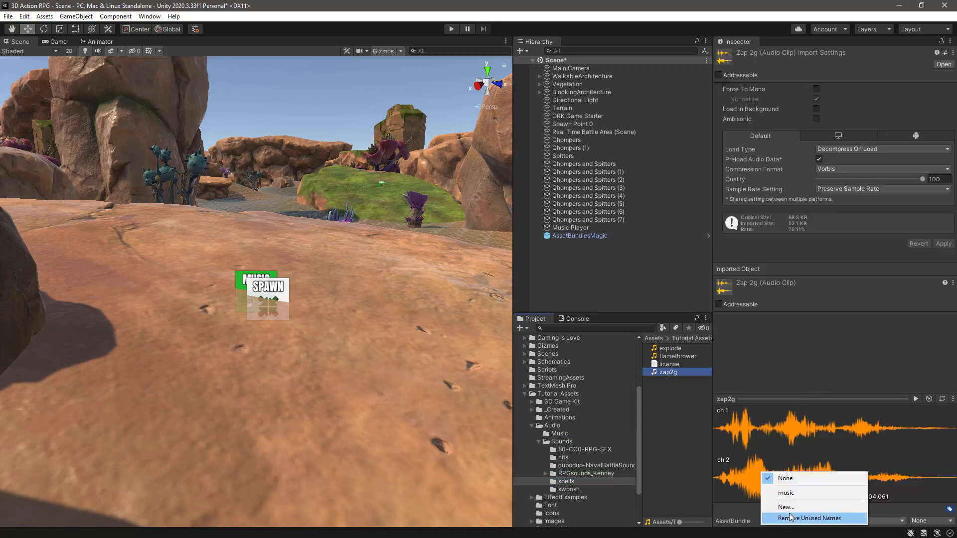
click(787, 508)
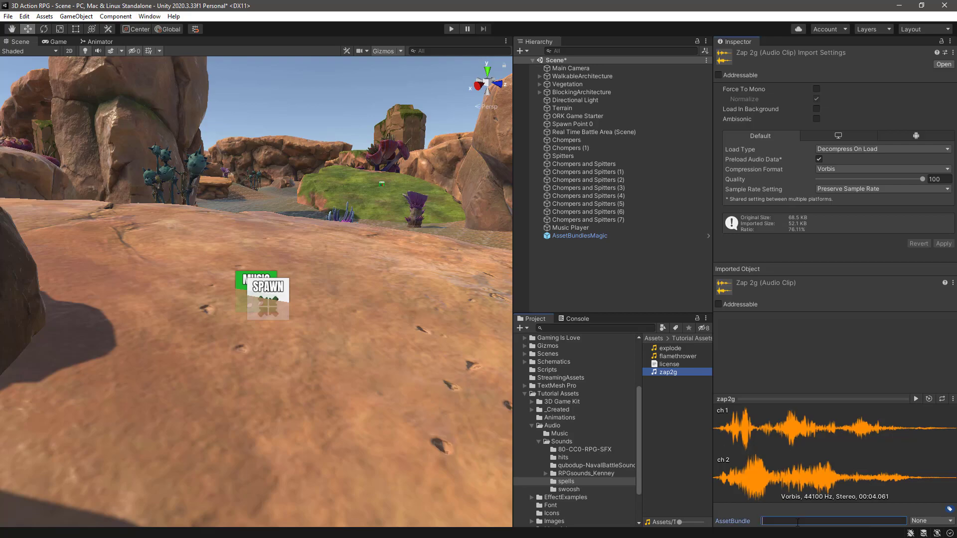
key(x)
text(sfx)
key(Return)
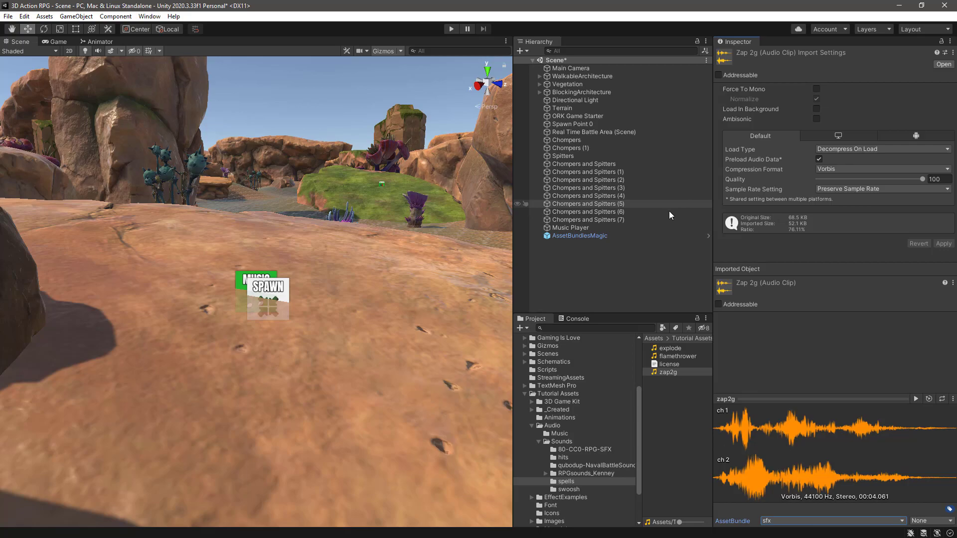
Step: Check the sfx bundle's contents on the AssetBundlesMagic object, and enable the Windows build platform
click(564, 236)
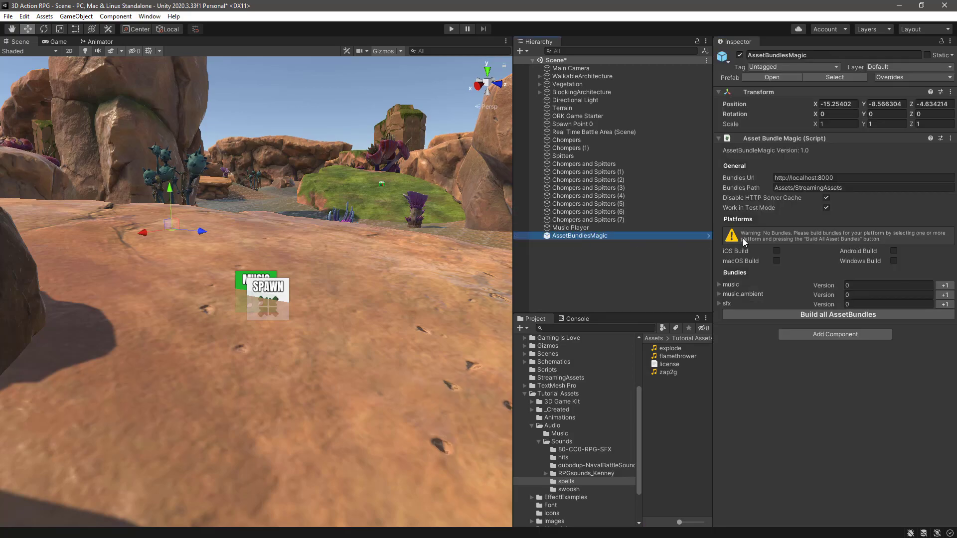
click(719, 304)
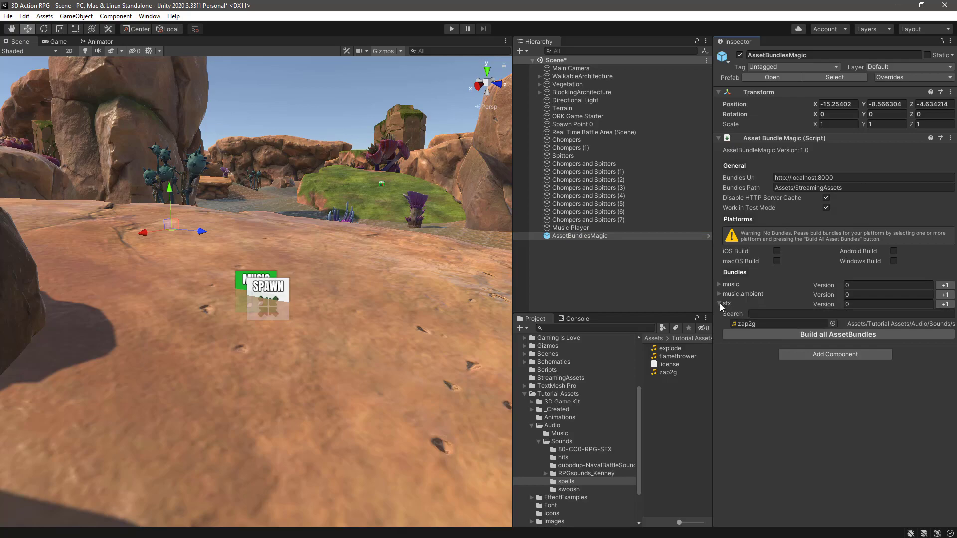
click(720, 304)
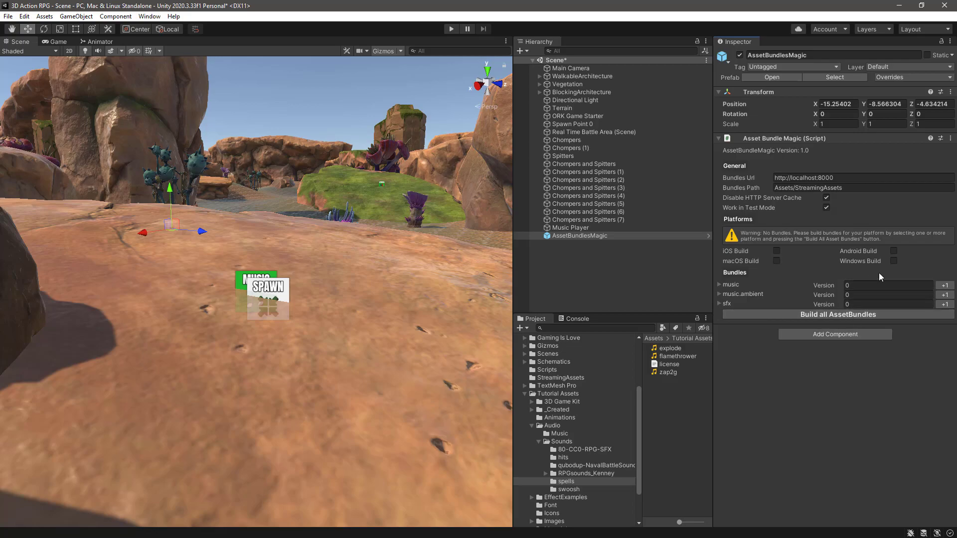
click(894, 261)
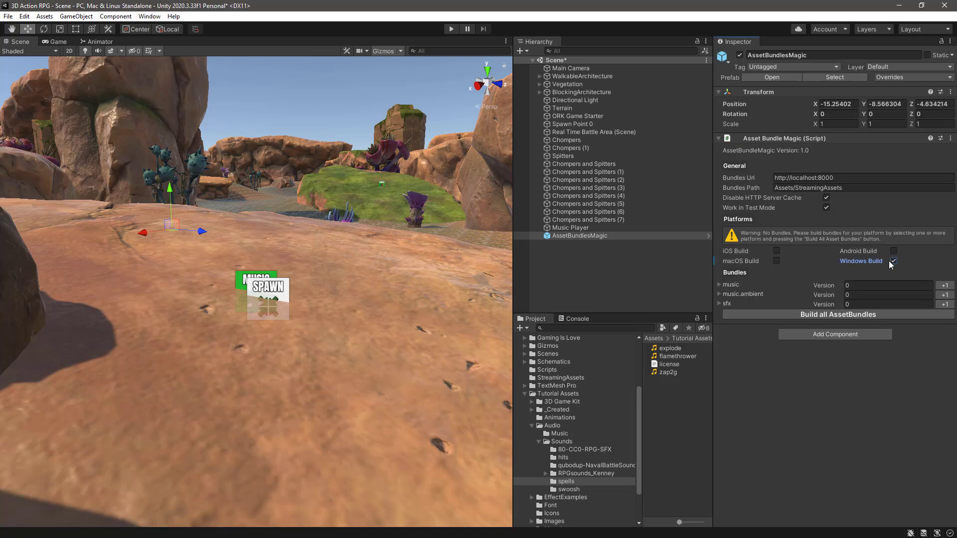